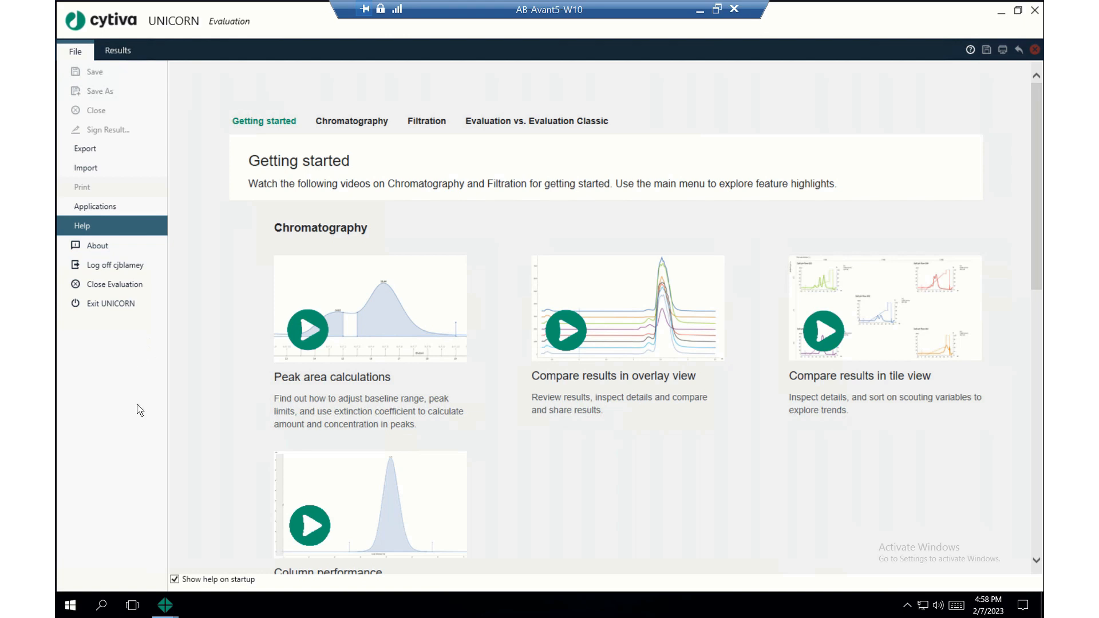
Step: Switch from the Evaluation module to Evaluation Classic
mouse_move(160, 612)
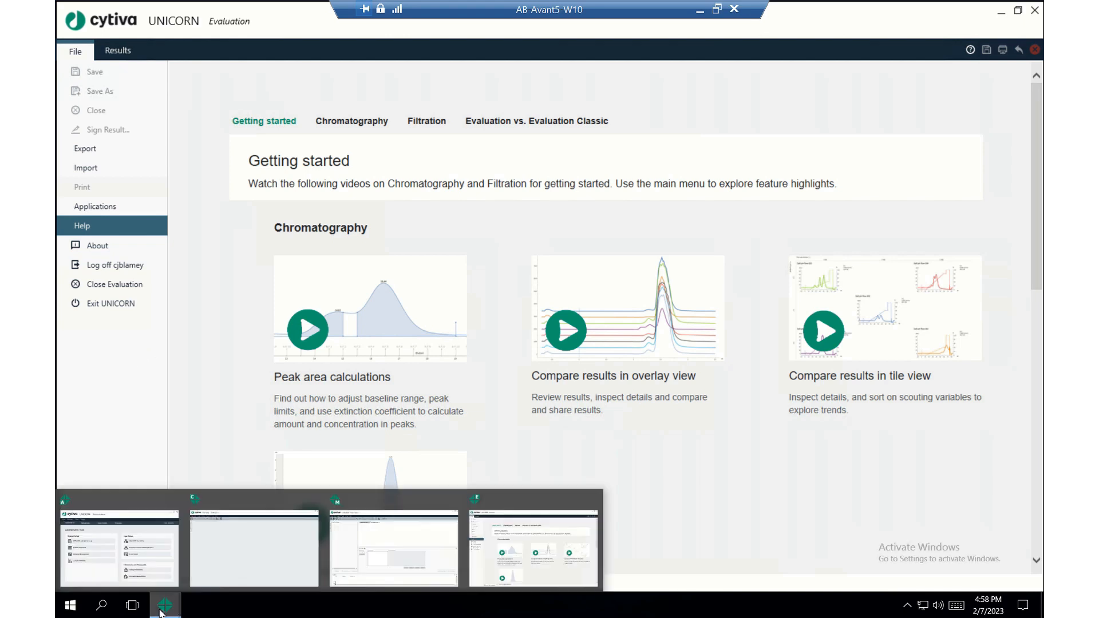
click(498, 532)
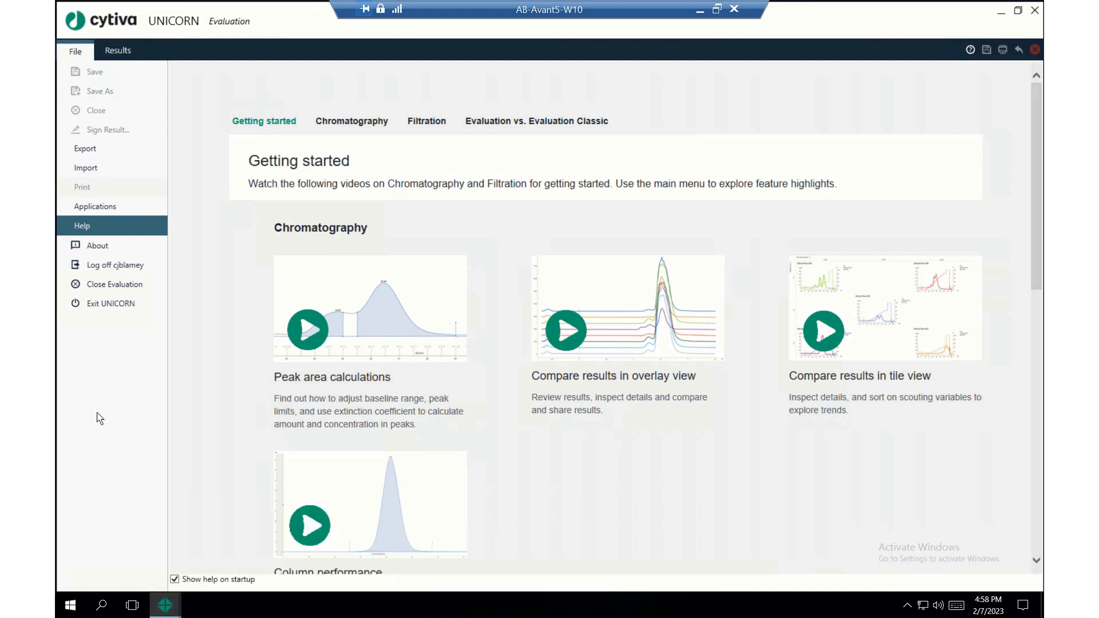
click(107, 208)
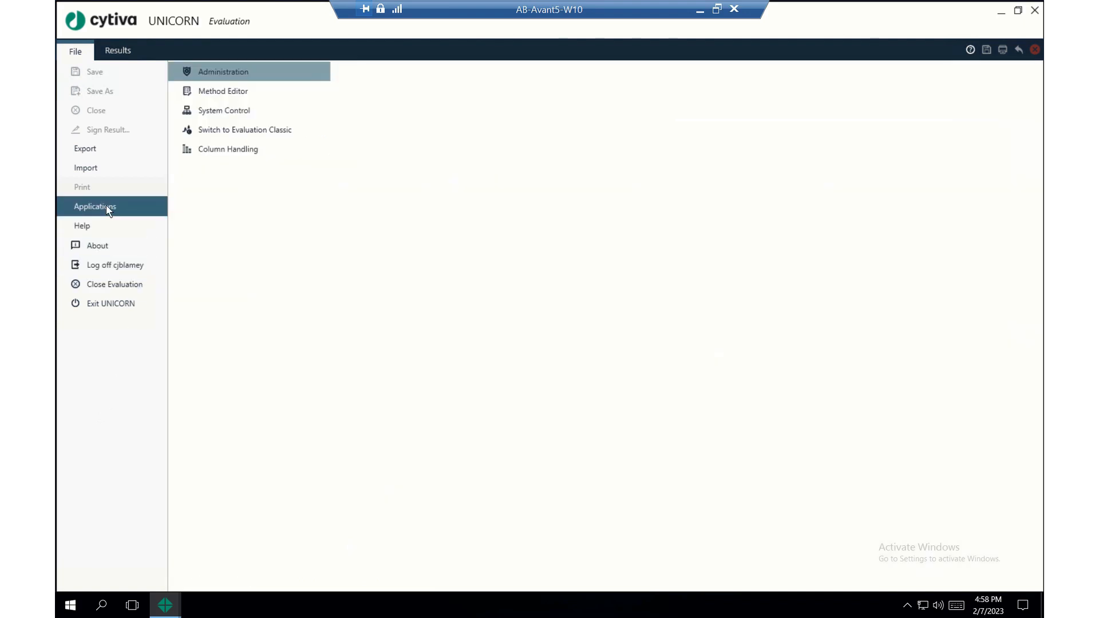
click(250, 128)
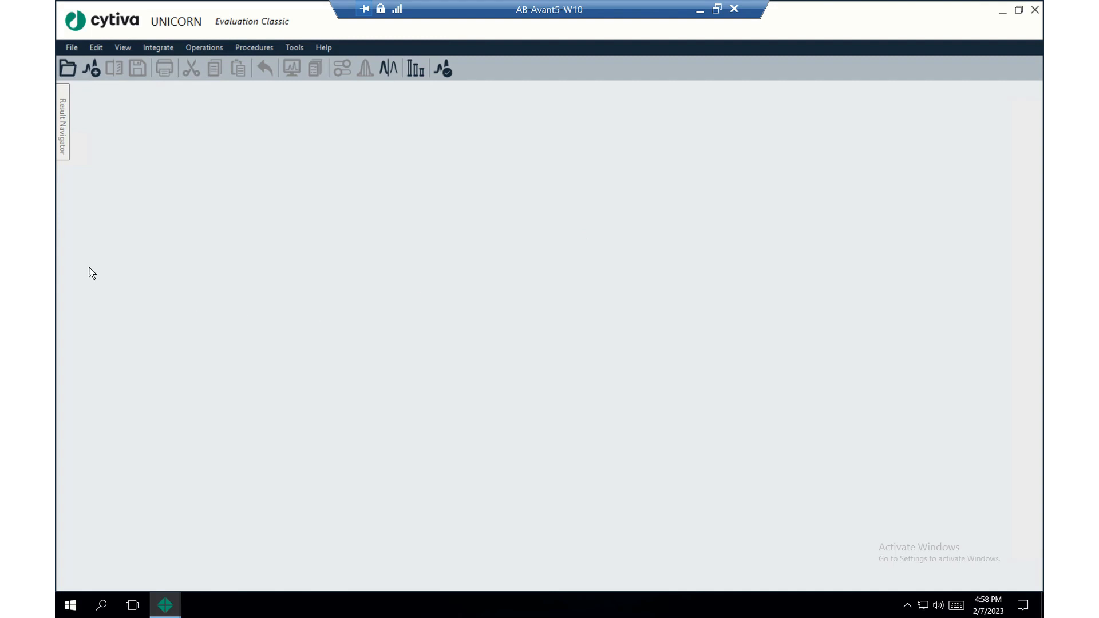
Step: Open the result SEC XK26 45cm 002 from the Training > Examples folder in the Result Navigator
mouse_move(63, 112)
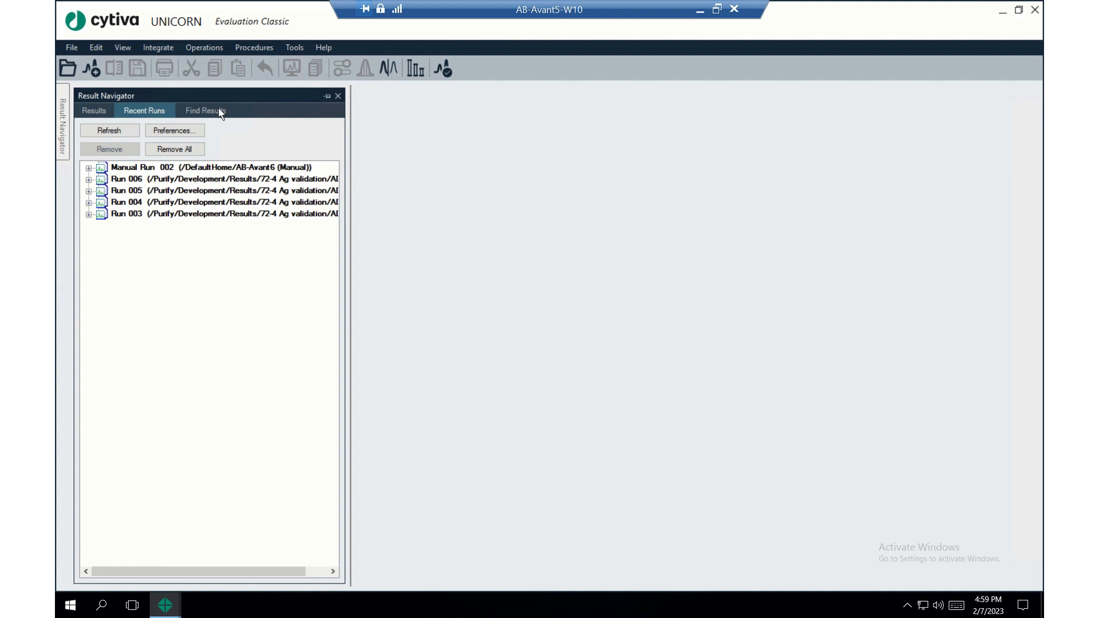
click(92, 113)
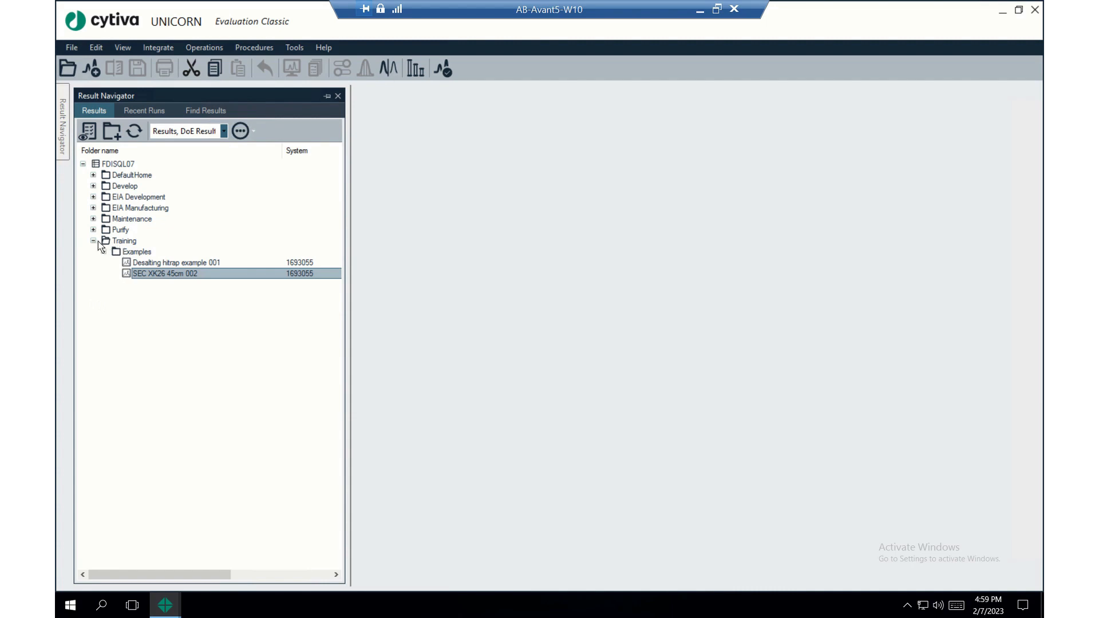
click(167, 266)
click(168, 275)
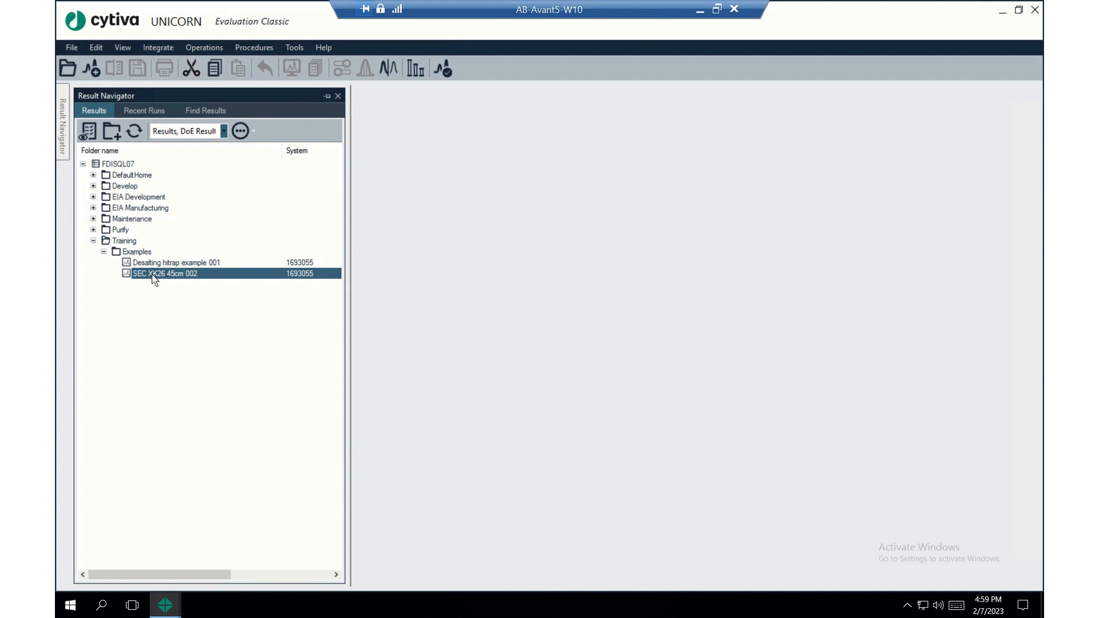
double_click(153, 274)
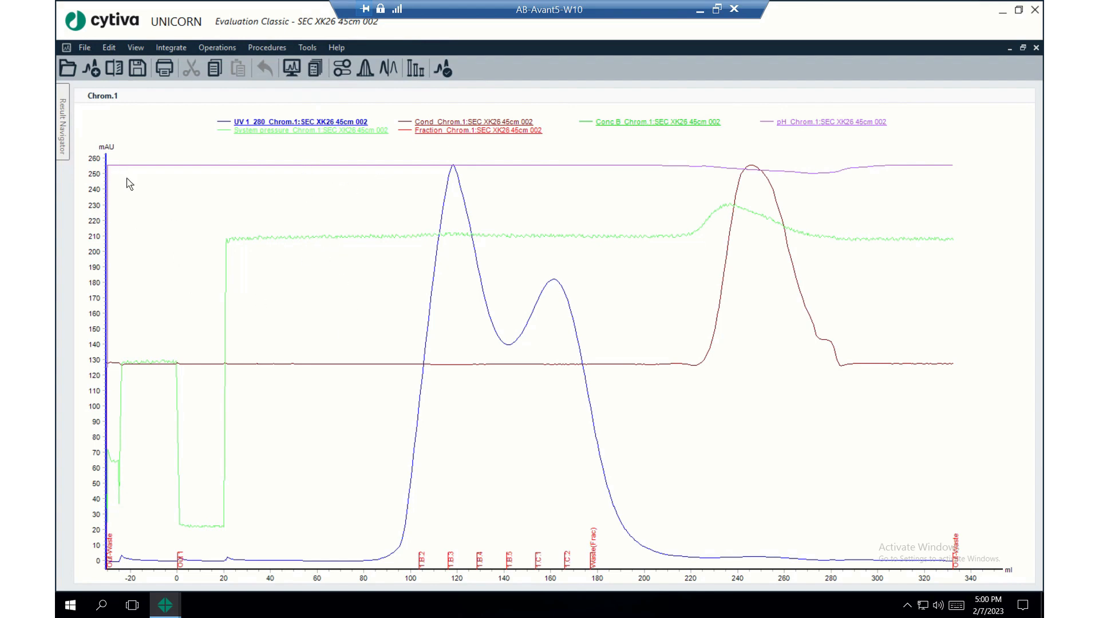
Step: Hide the pH and System pressure curves in the chromatogram
right_click(312, 177)
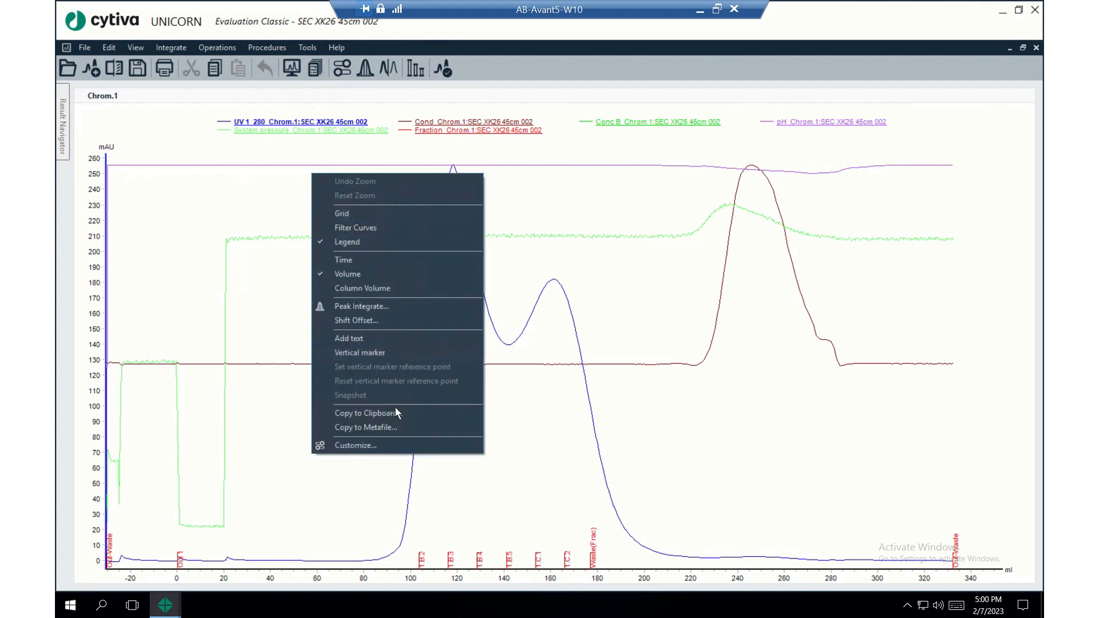
click(399, 450)
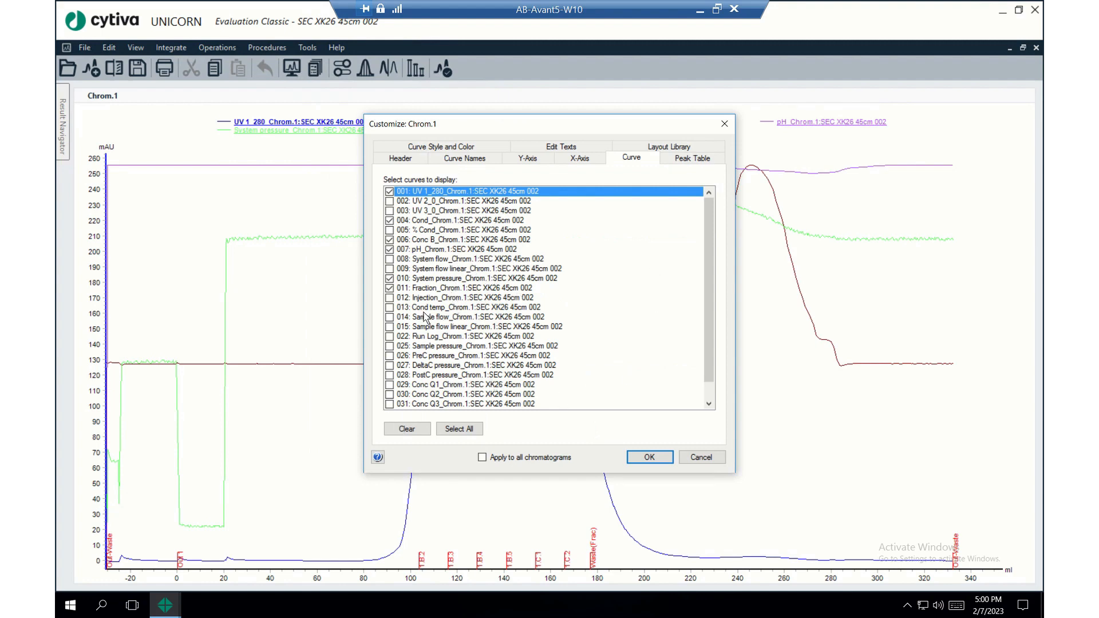
click(392, 252)
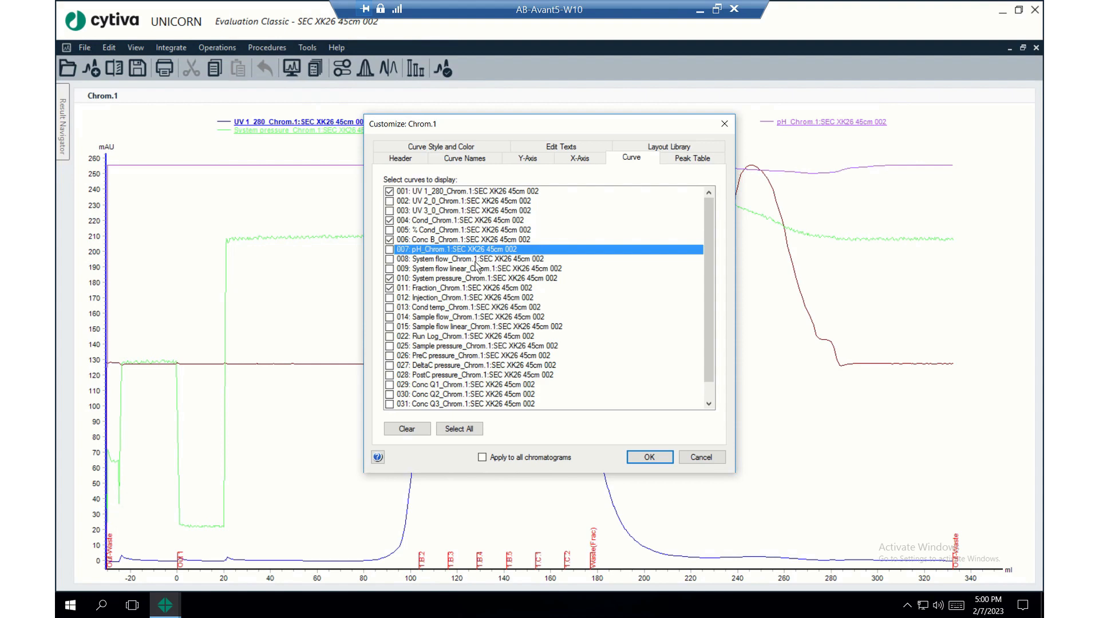
click(389, 279)
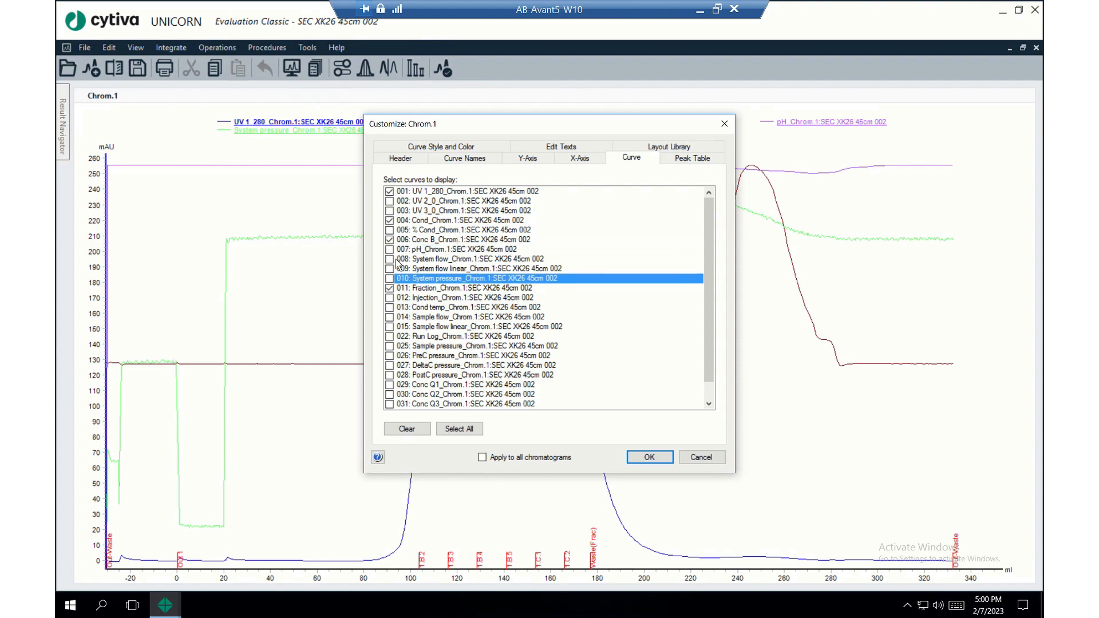
click(658, 458)
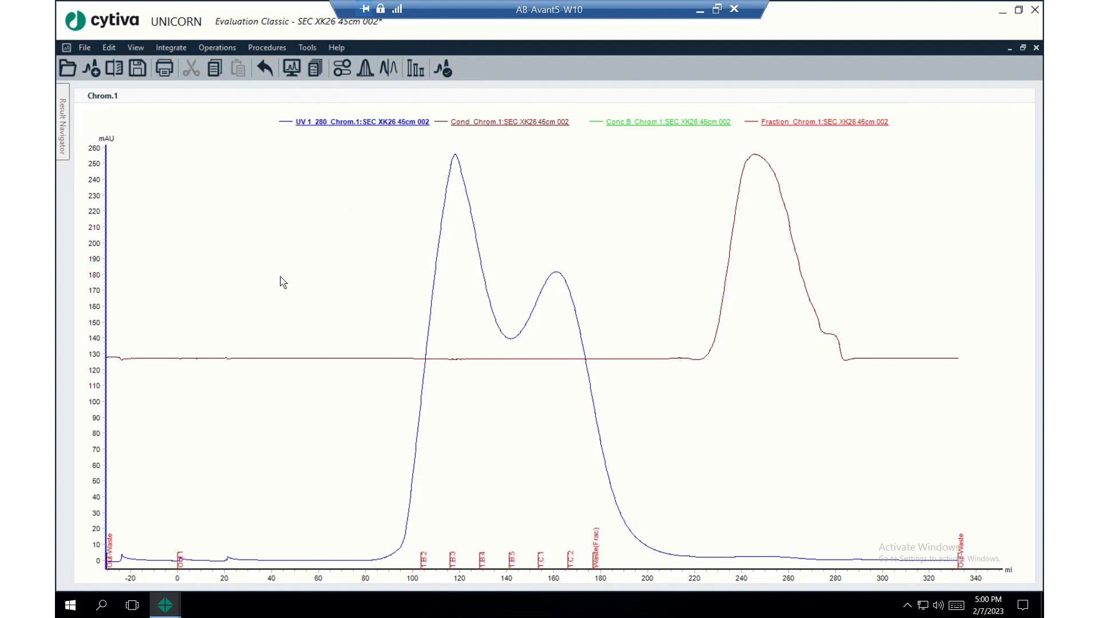
Step: Examine the Y-axis scales of the UV 1_280, Conc B and Cond curves by making each one active in turn
click(368, 122)
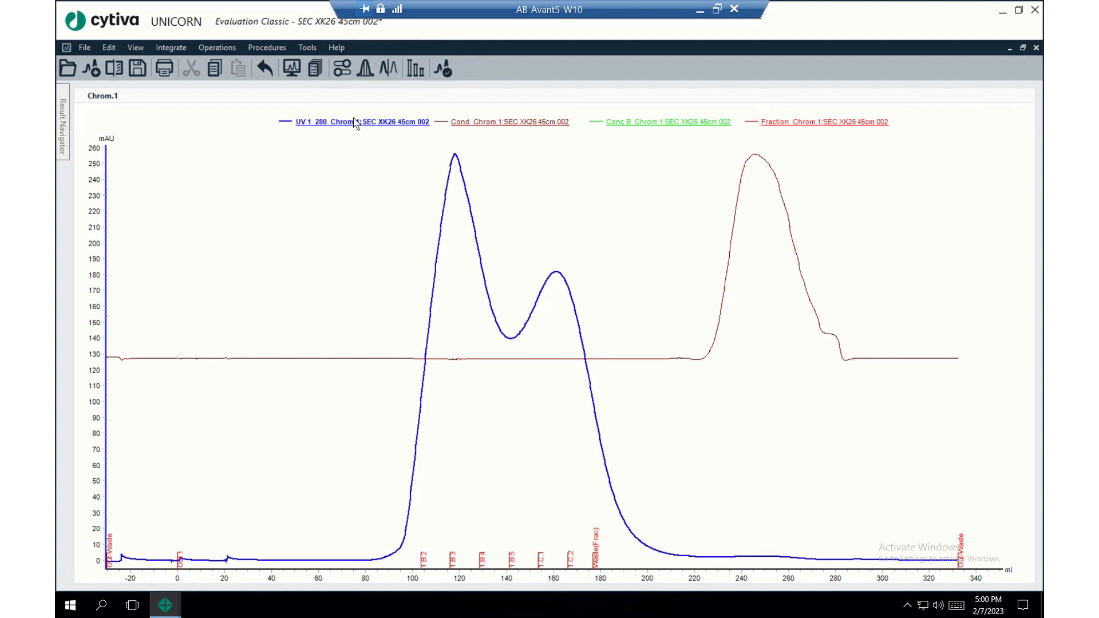
click(647, 123)
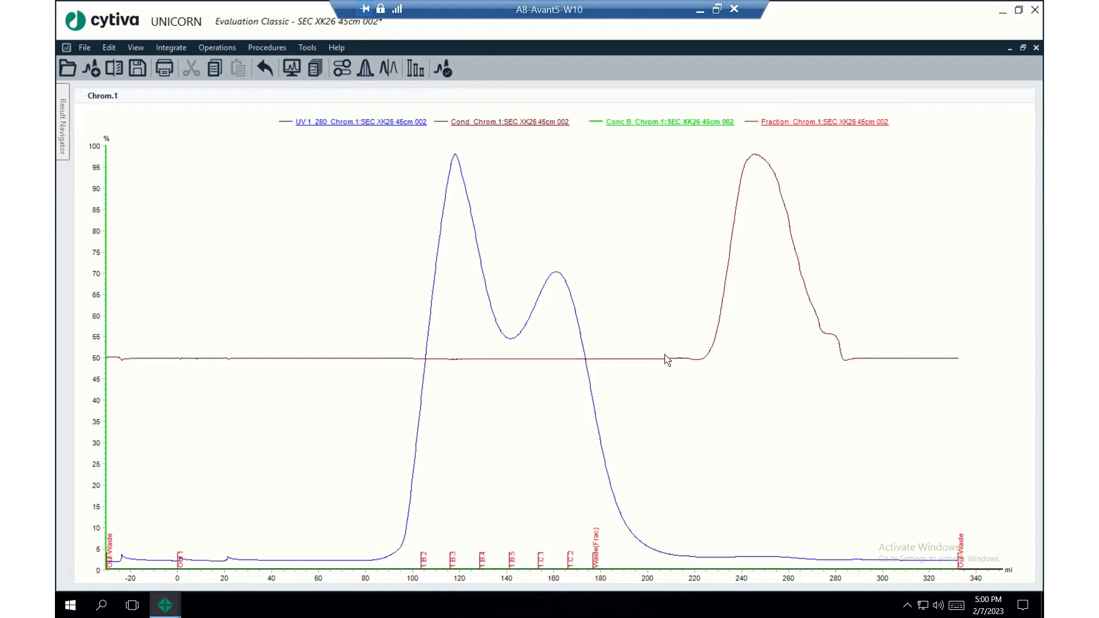
click(692, 359)
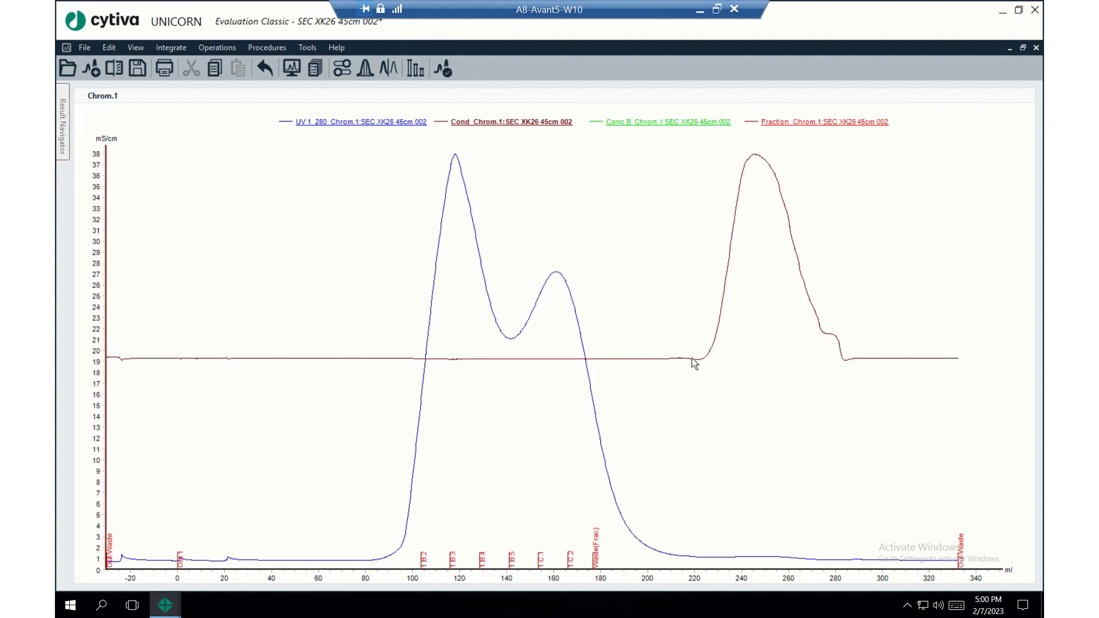
click(581, 333)
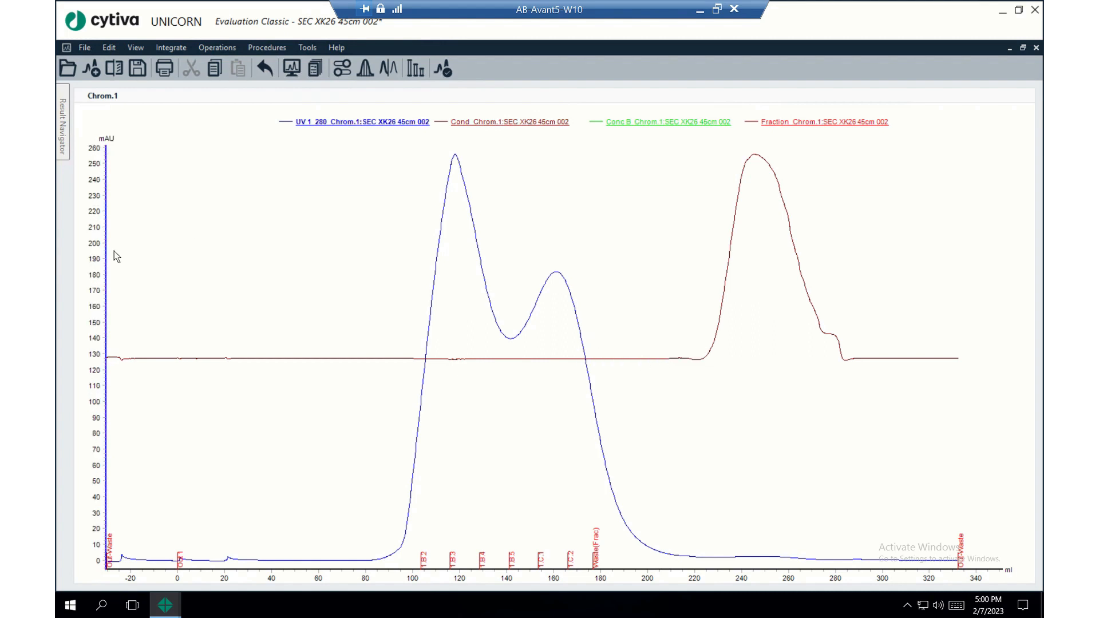
Step: Set the Cond curve's Y-axis to a fixed scale from 18 to 40 mS/cm
click(689, 361)
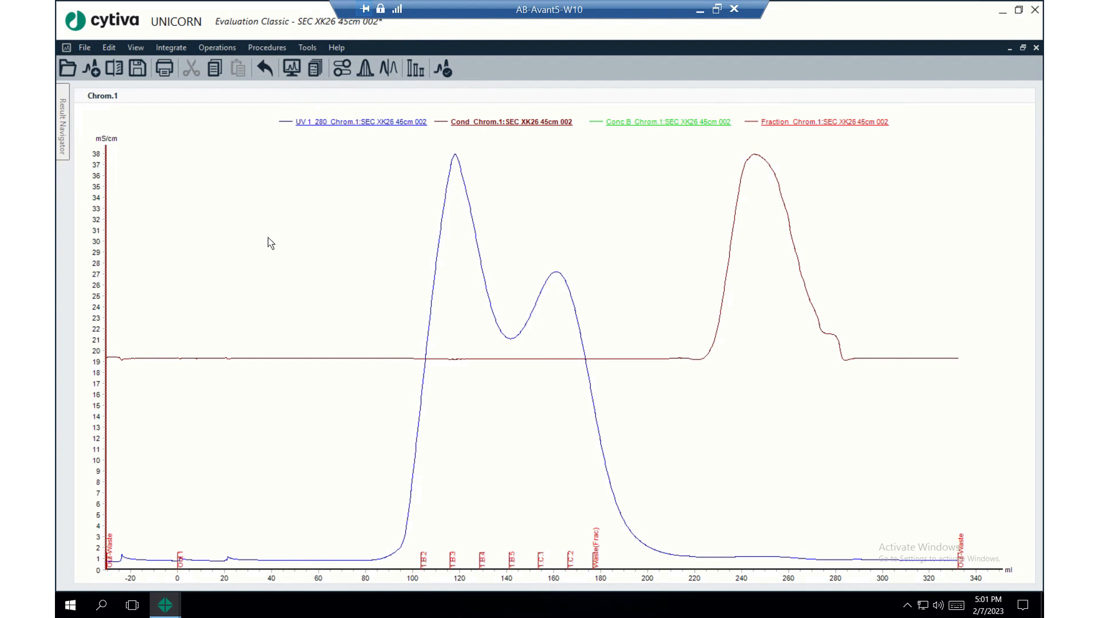
right_click(324, 202)
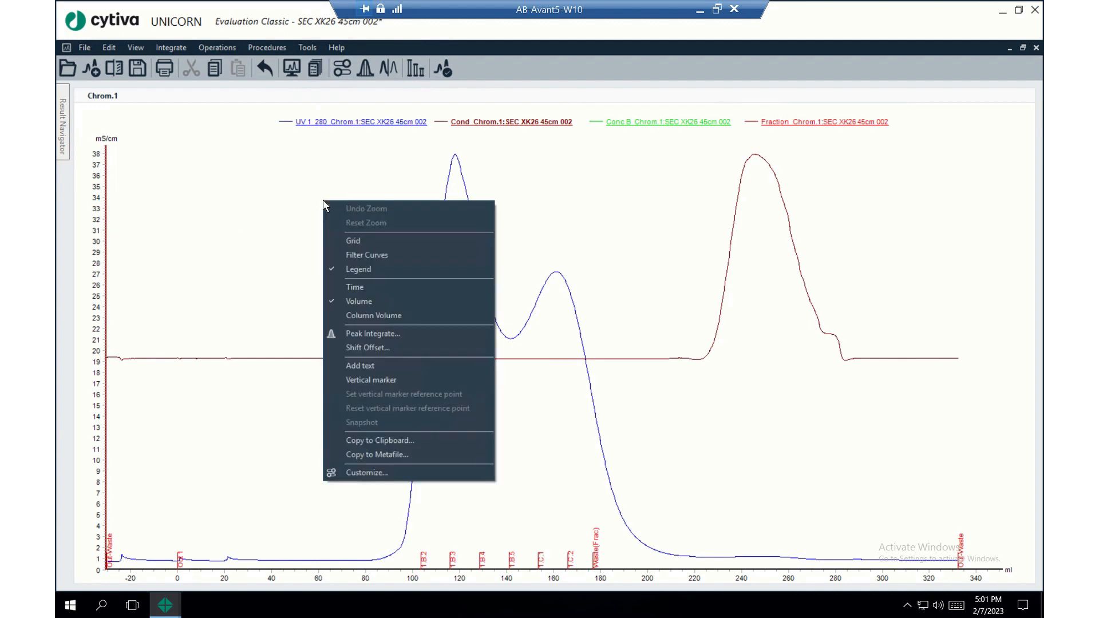
click(376, 474)
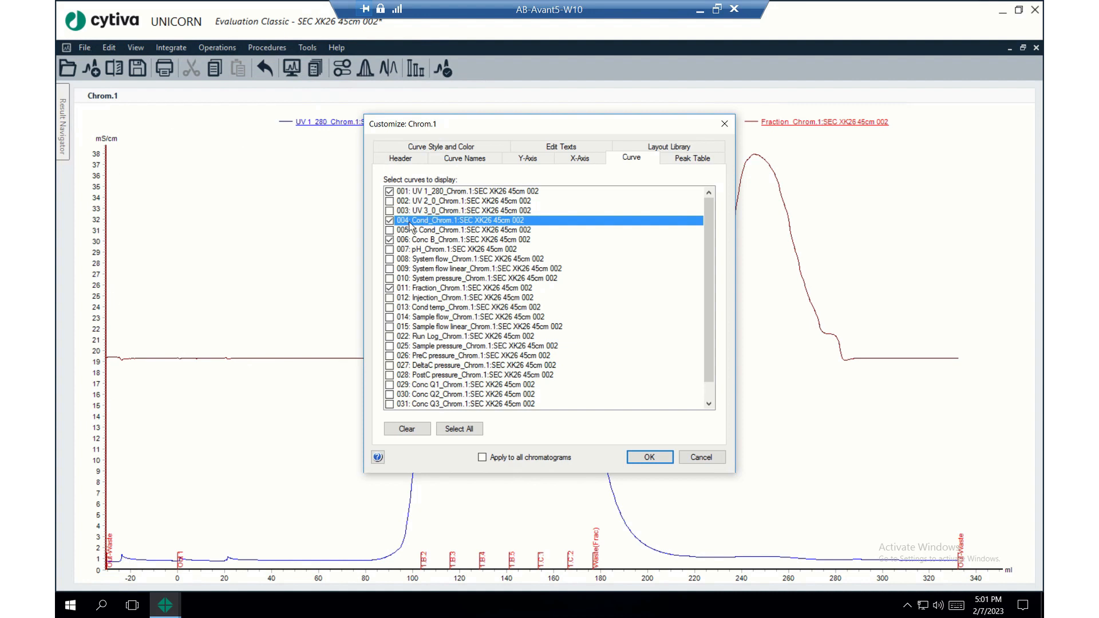
click(530, 160)
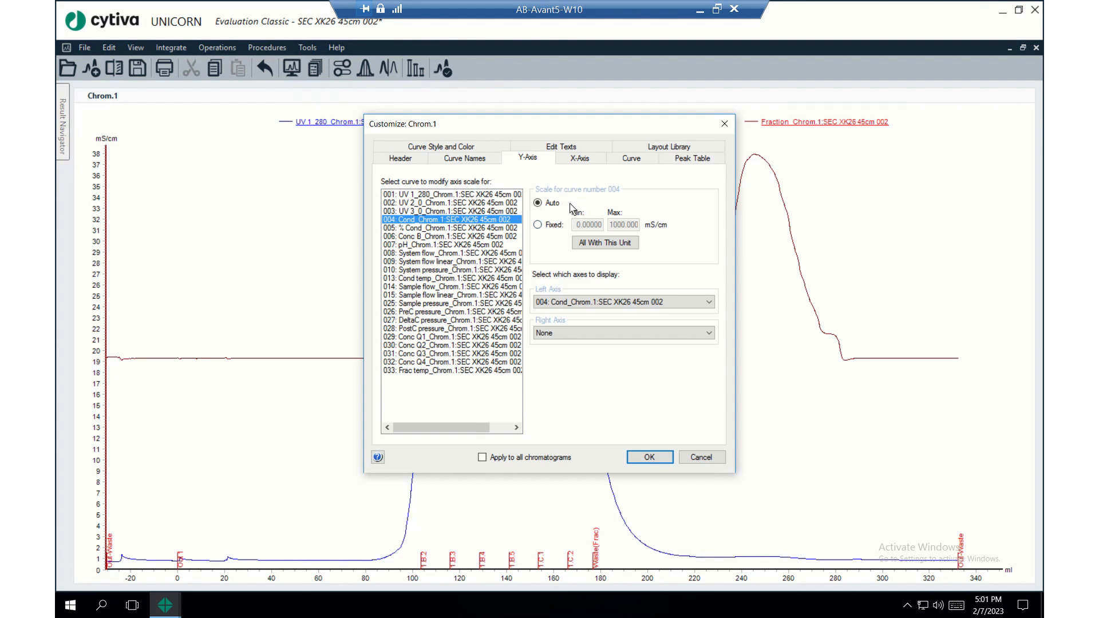
click(539, 225)
key(Tab)
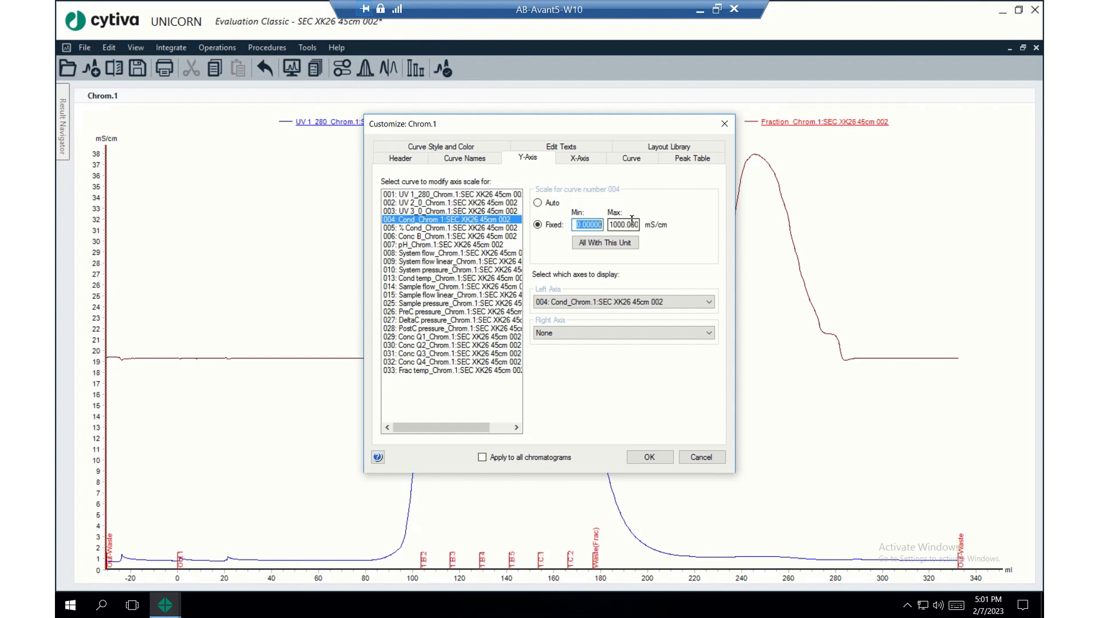
text(18)
key(Tab)
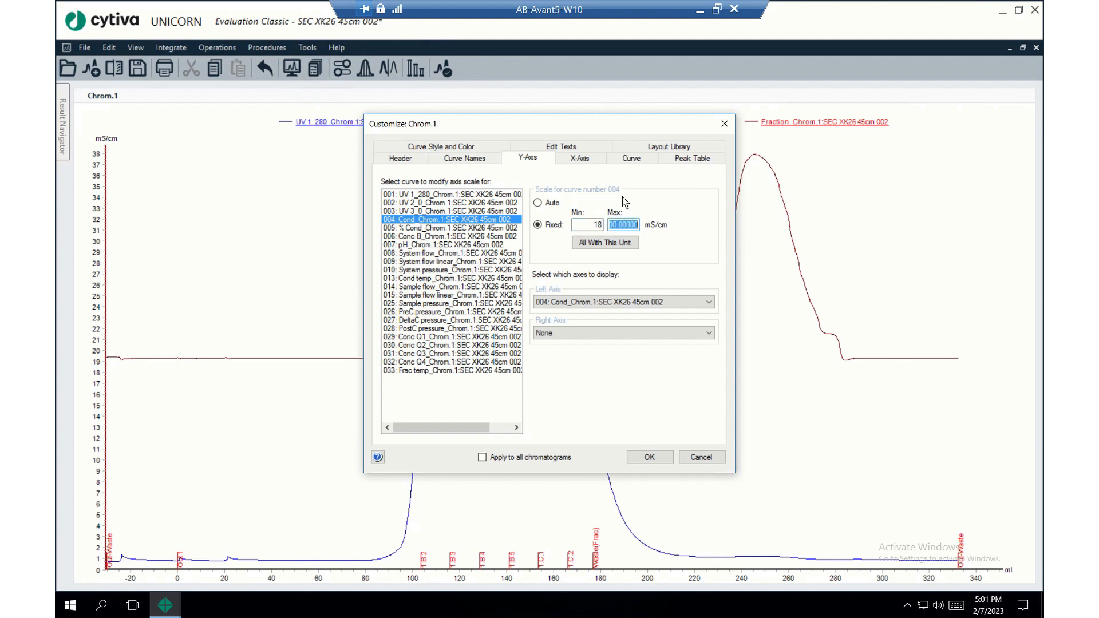
text(40)
Step: Display the Conc B curve's scale on the right axis and apply the axis settings
click(585, 334)
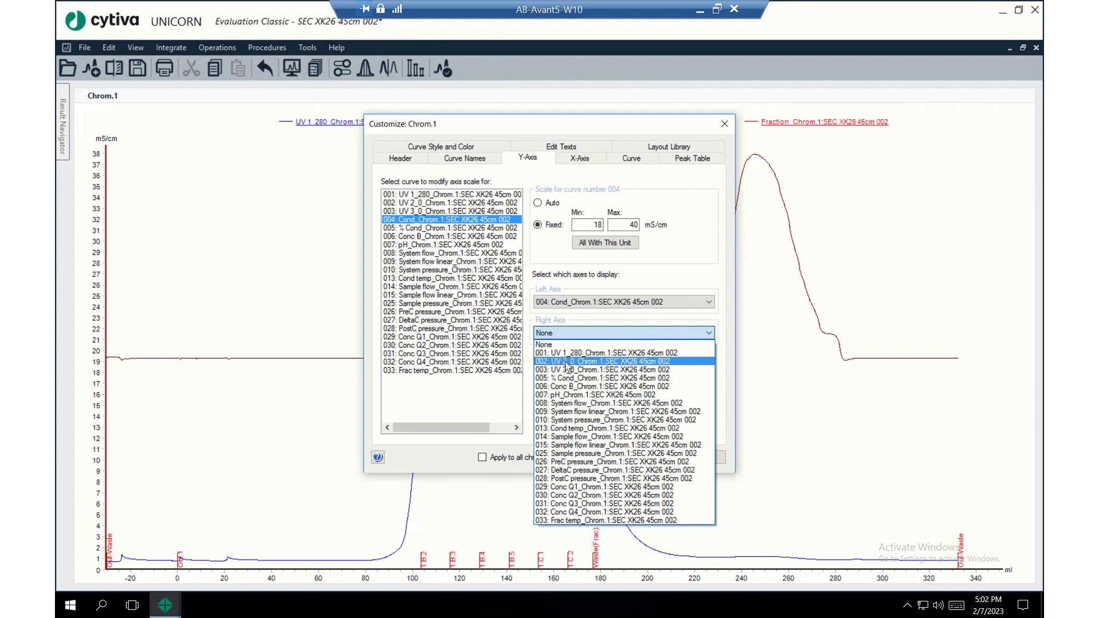
click(581, 395)
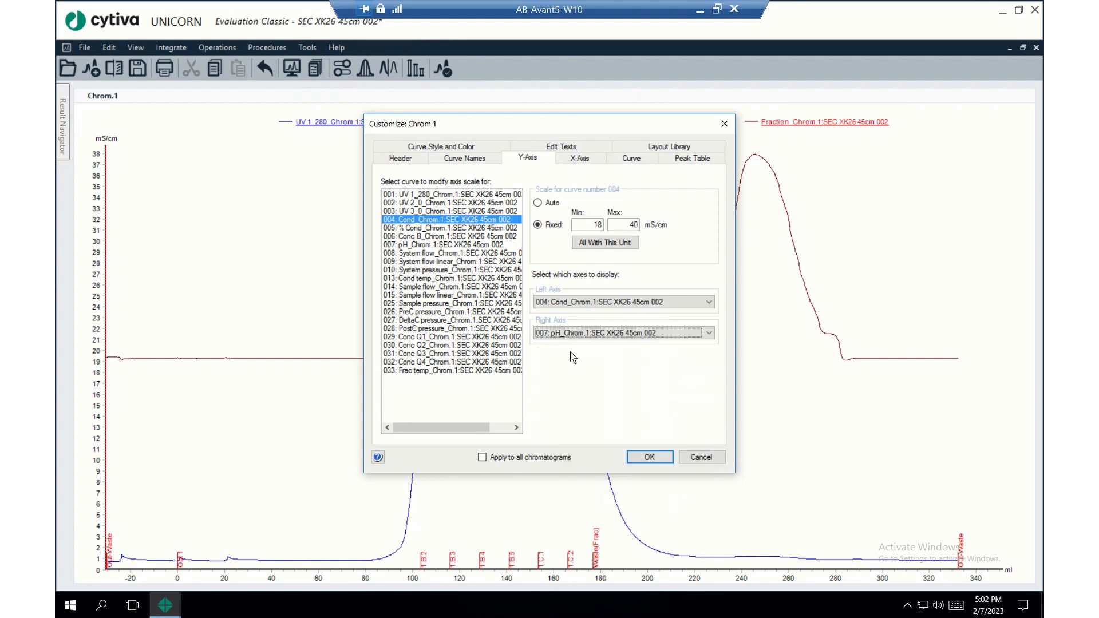
click(576, 335)
click(574, 387)
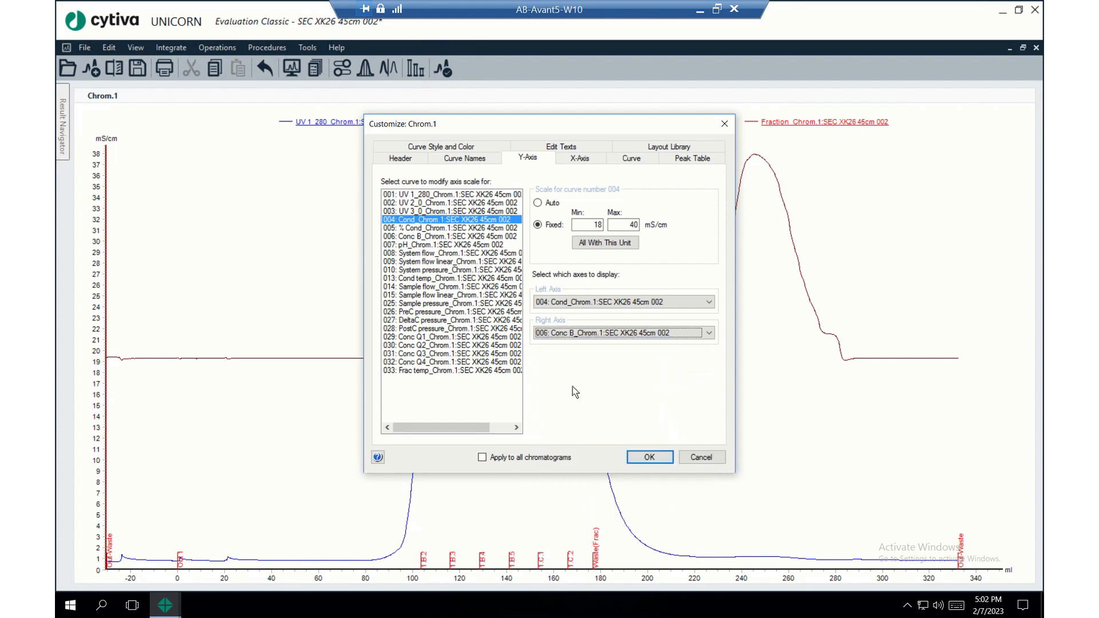
click(650, 458)
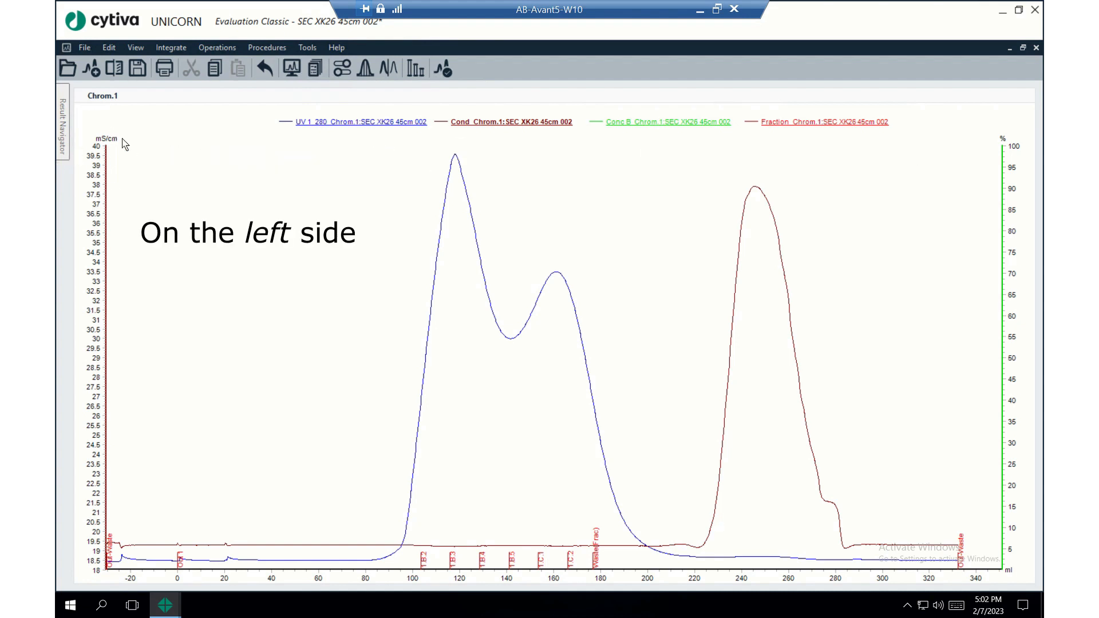
Step: Show the UV 1_280 scale on the left axis and the Cond scale on the right axis
click(385, 125)
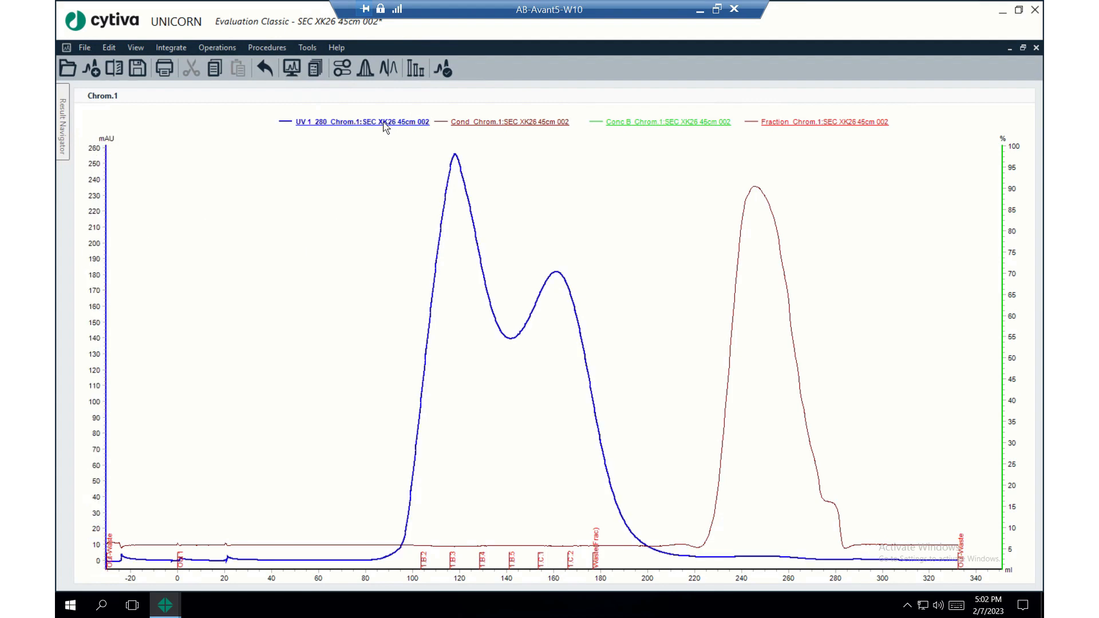
click(671, 275)
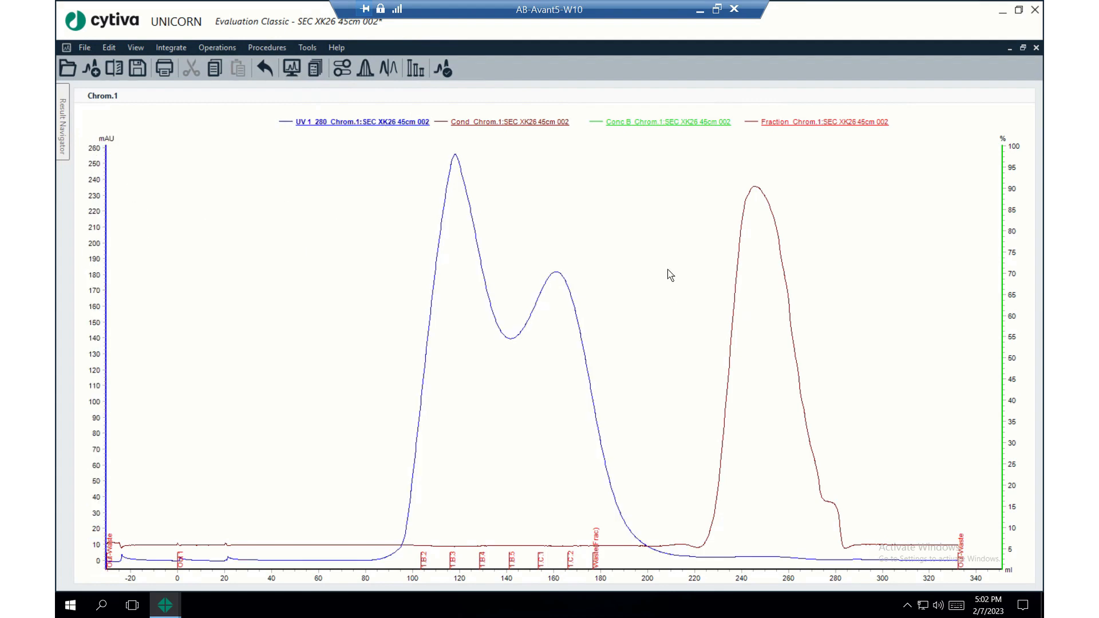
right_click(670, 276)
click(746, 544)
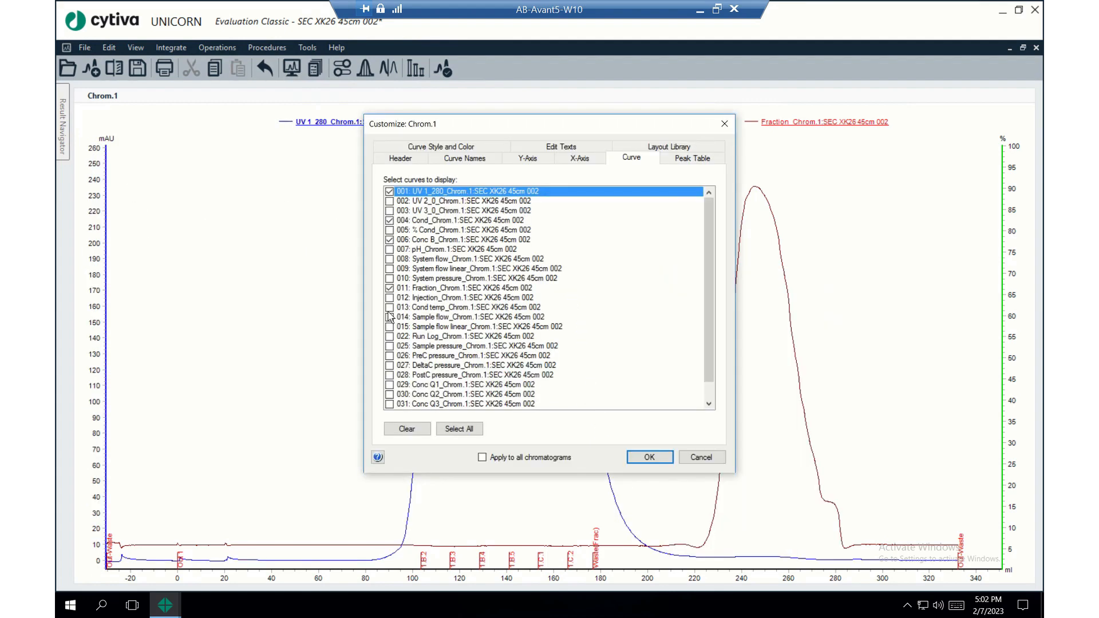
click(537, 160)
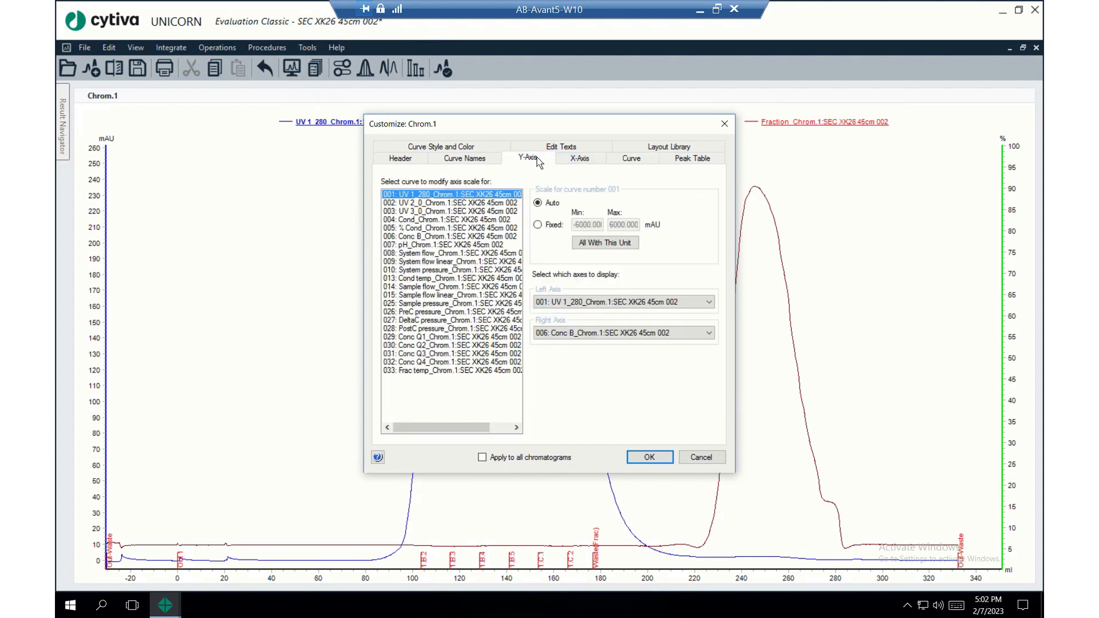
click(580, 334)
click(576, 370)
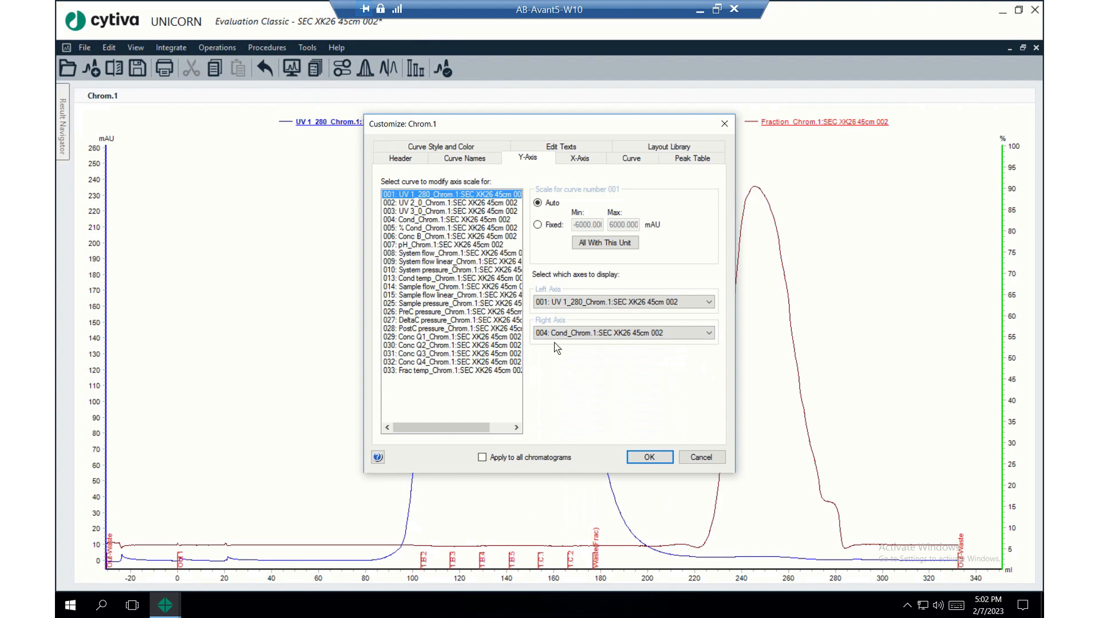
click(652, 464)
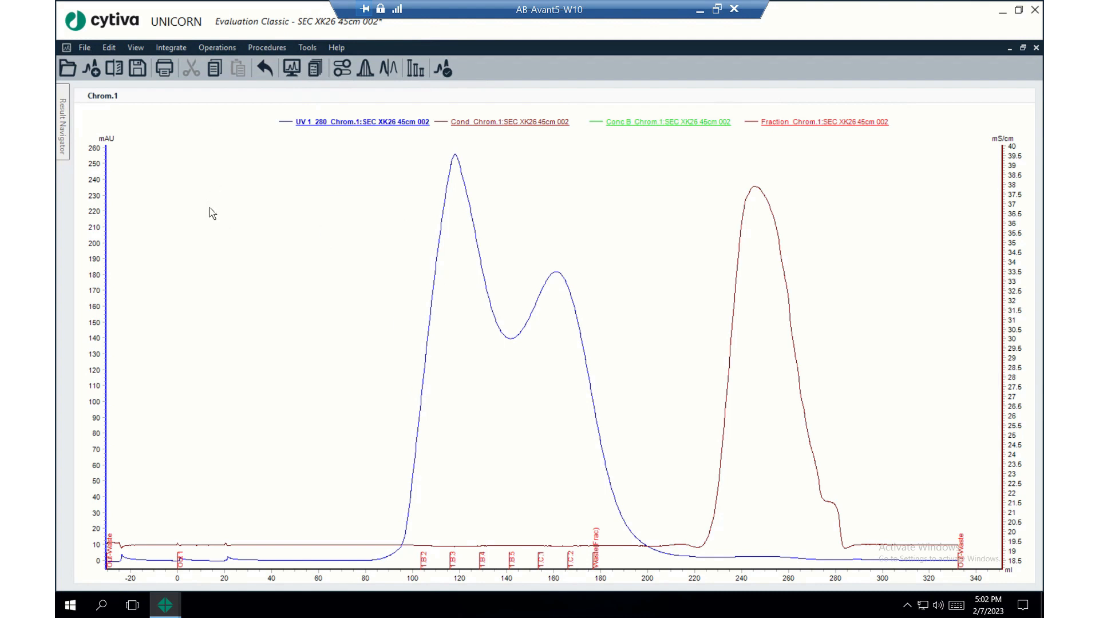
Step: Integrate the UV 1_280 curve with a calculated baseline into peak table A and look through the resulting peak table
click(181, 53)
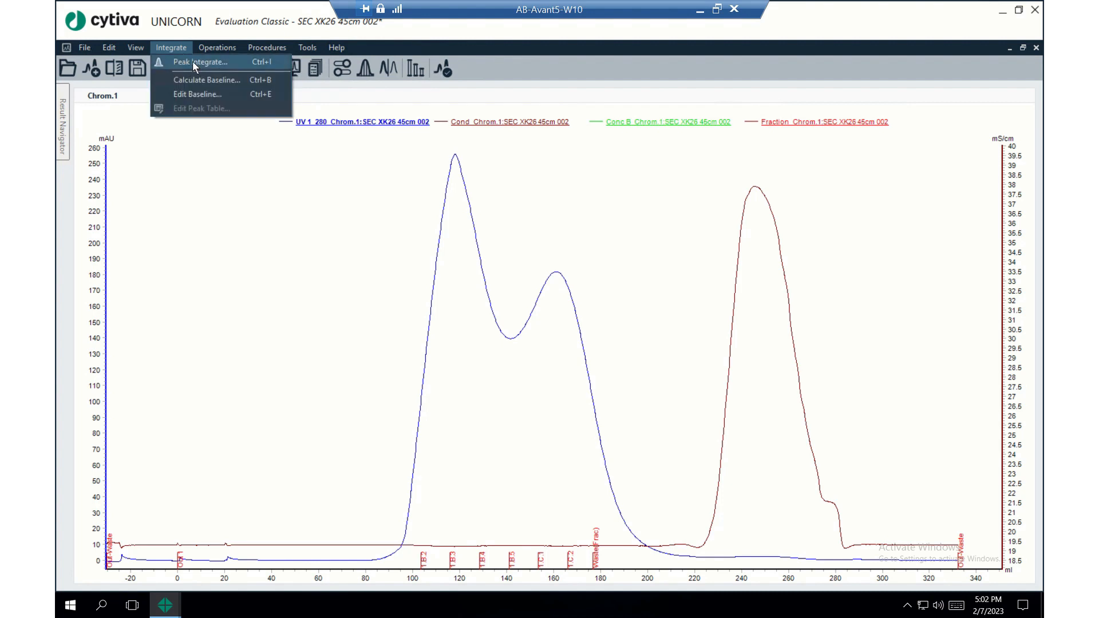
click(197, 61)
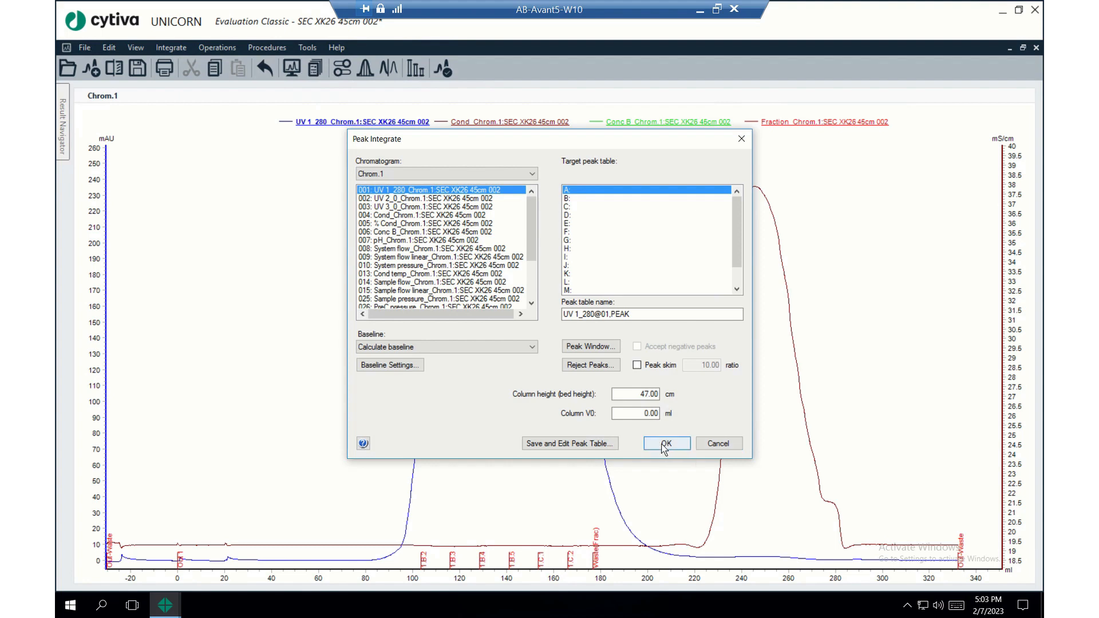
click(666, 444)
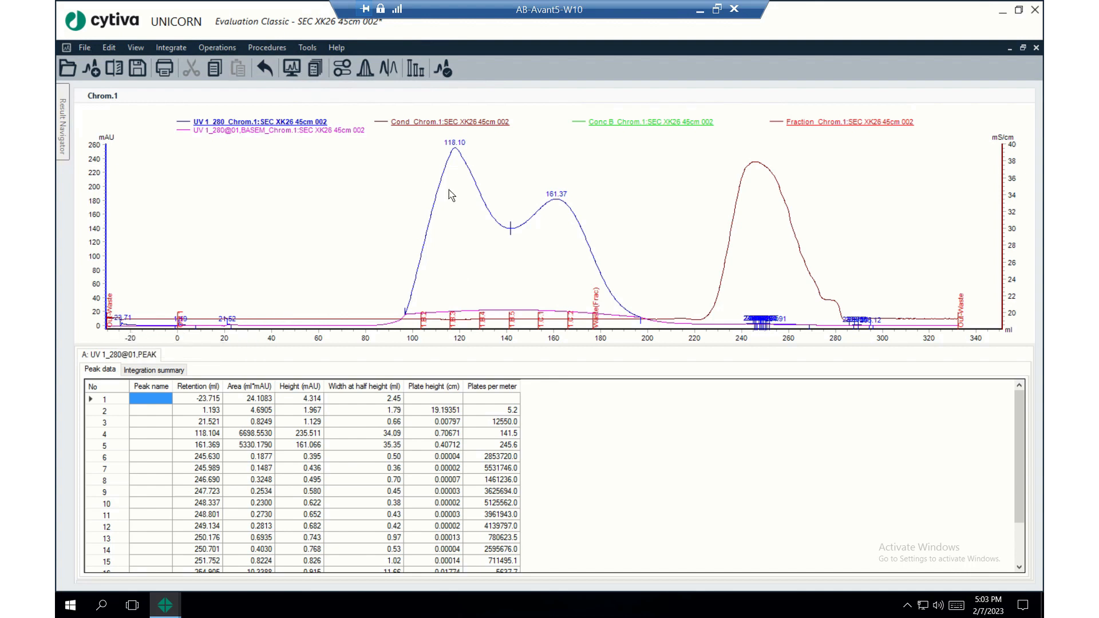
scroll(244, 441, down, 2)
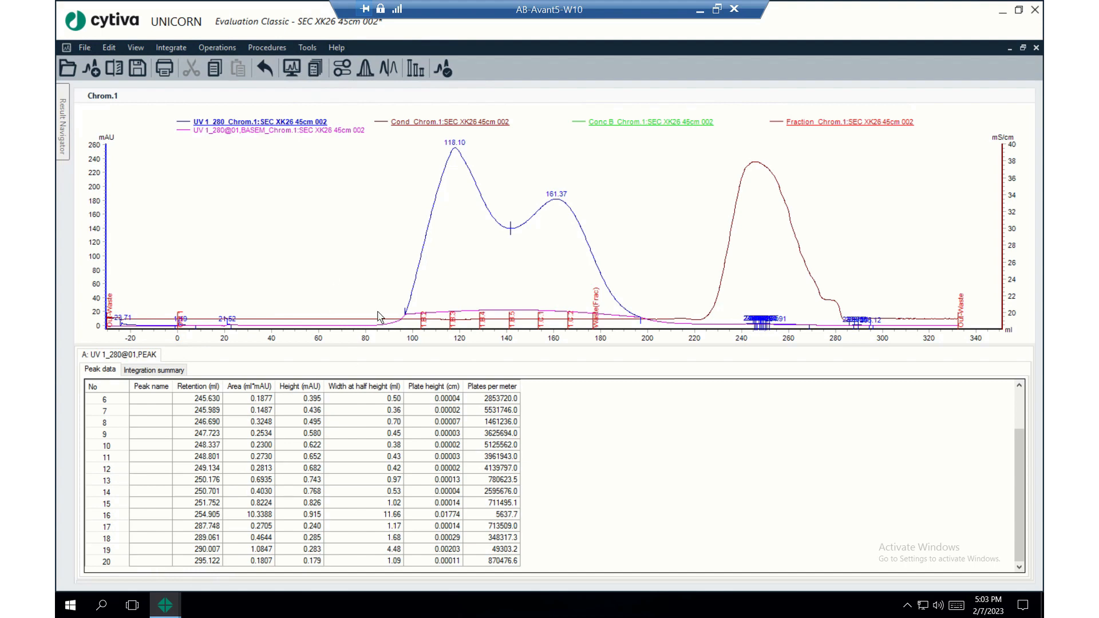
scroll(450, 458, up, 2)
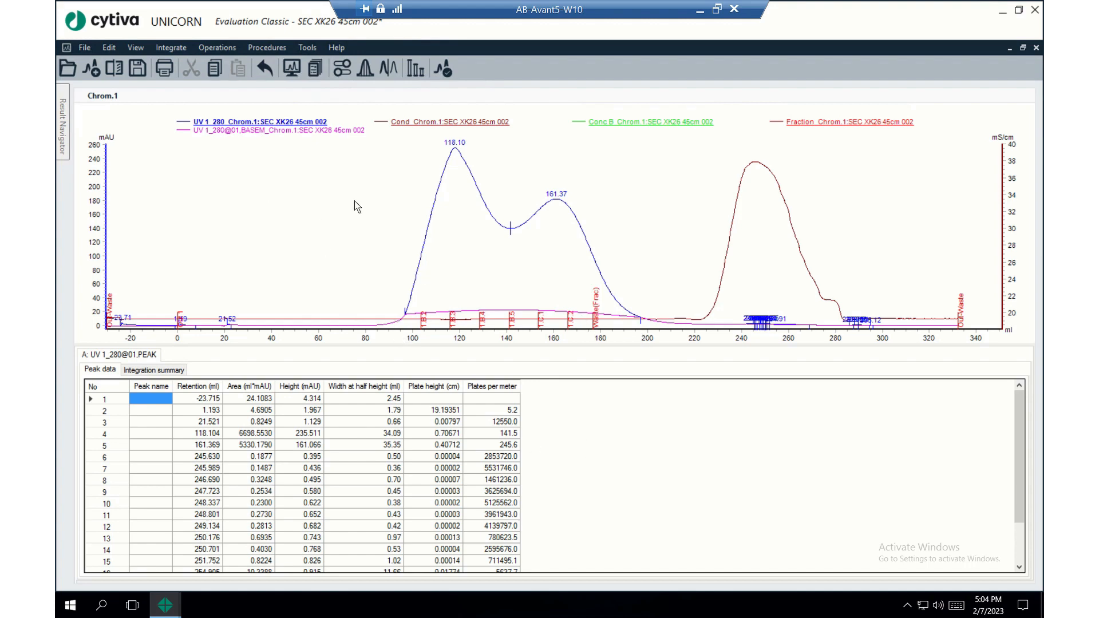
Step: Set up a new UV 1_280 integration that overwrites peak table A, with a peak window from about 57 to 227 ml
click(181, 49)
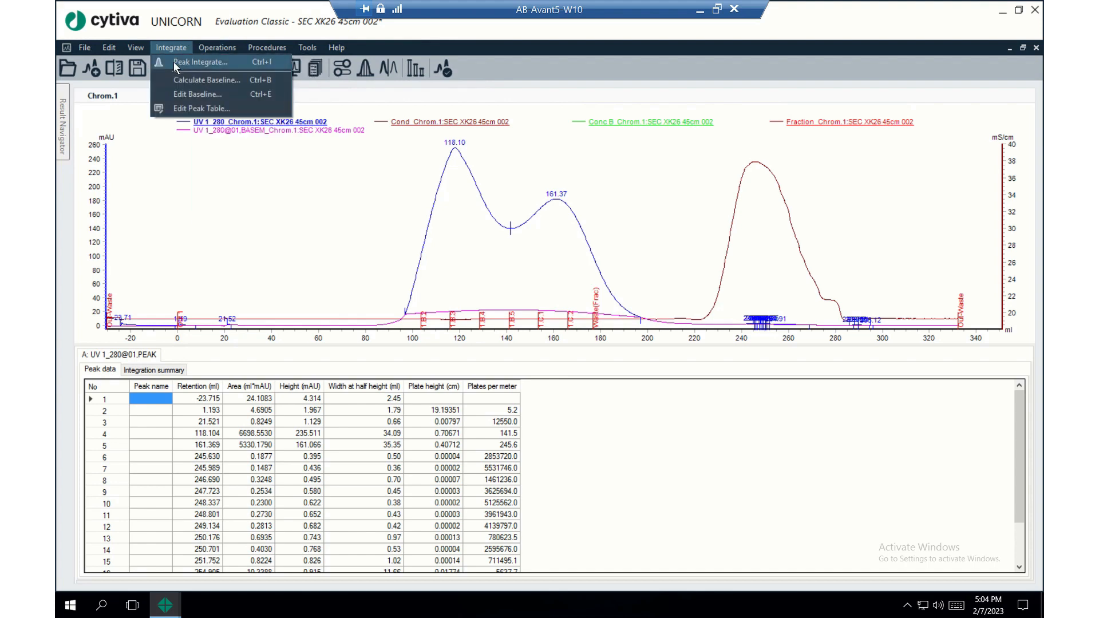
click(173, 61)
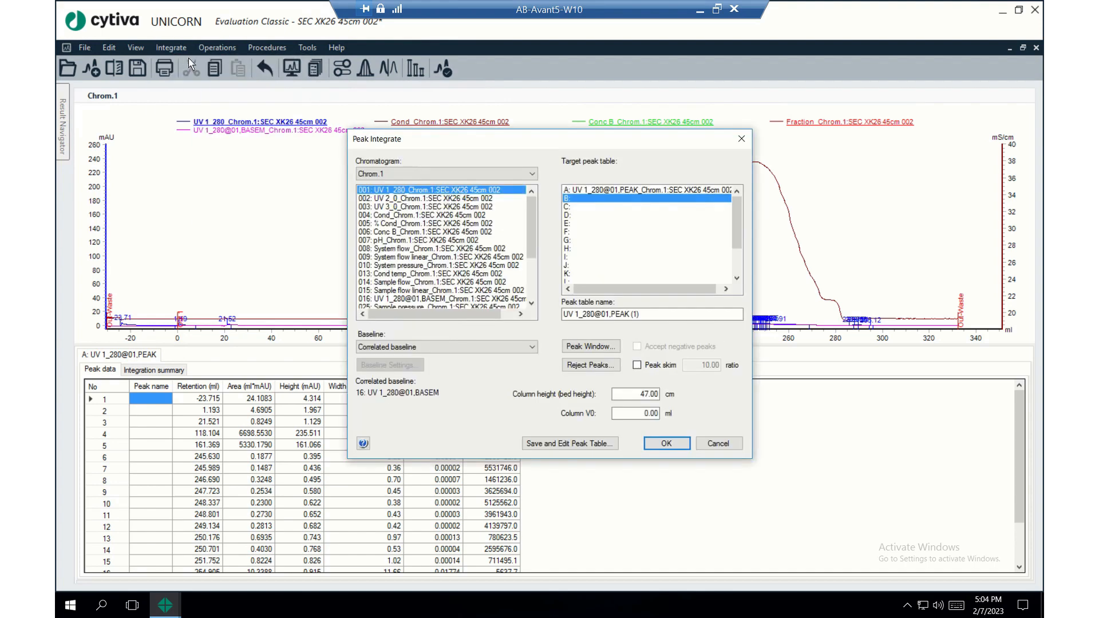
click(598, 191)
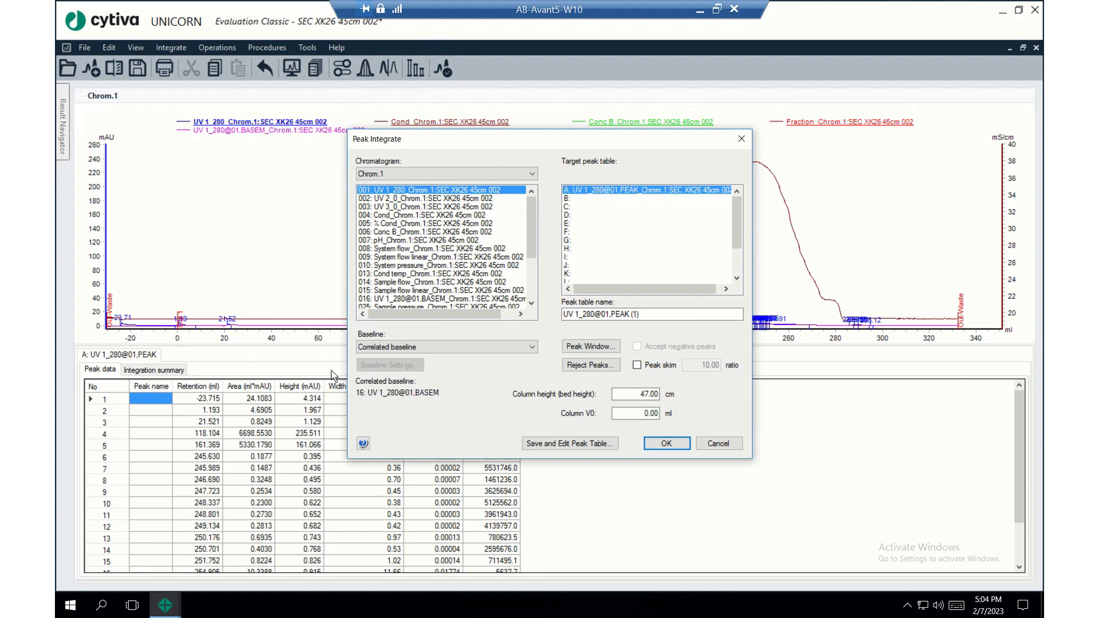
click(606, 347)
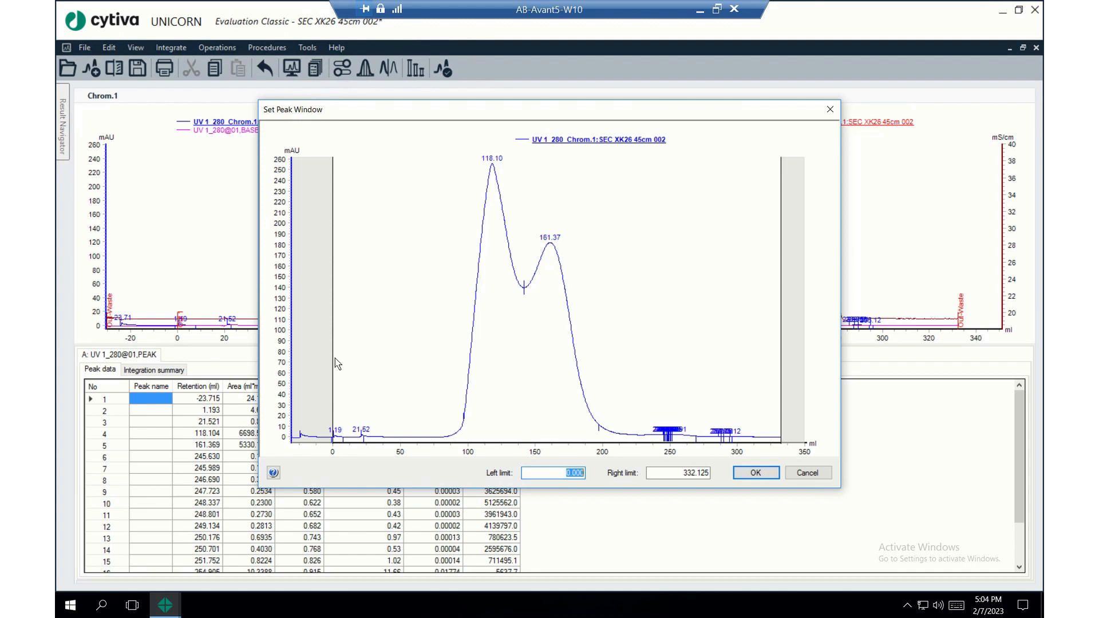
drag(332, 360, 446, 364)
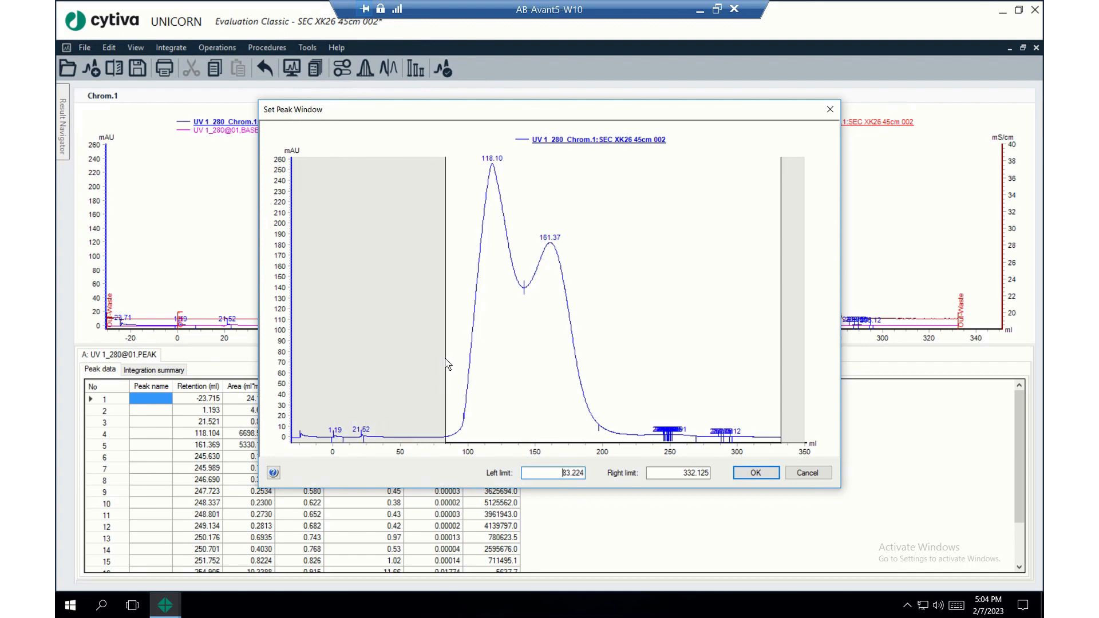
drag(780, 354, 596, 389)
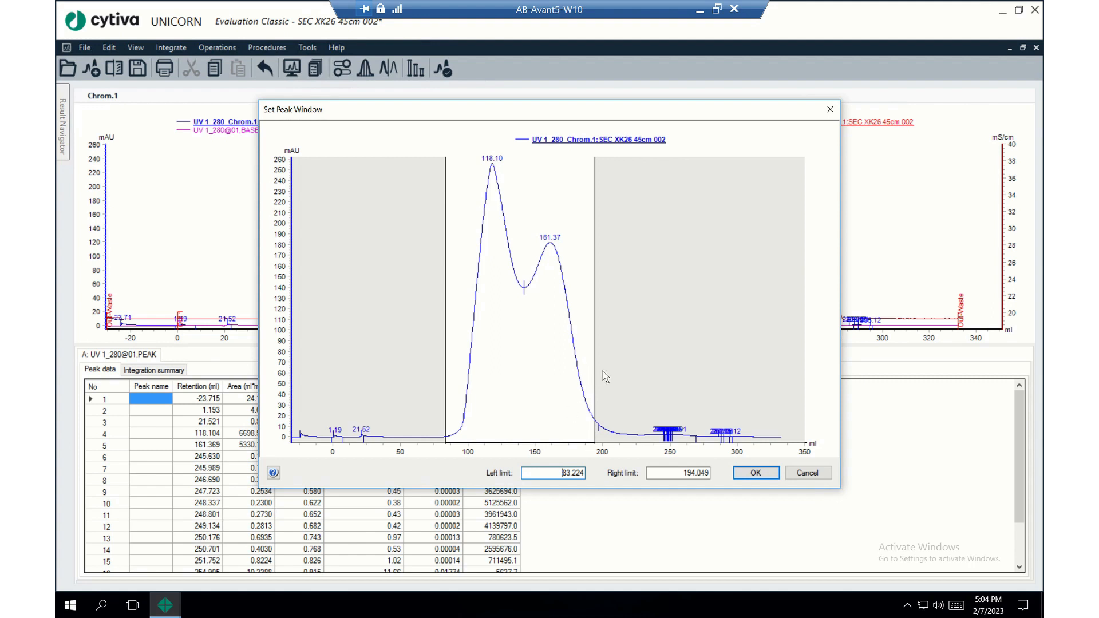
drag(597, 379, 640, 387)
drag(447, 352, 410, 363)
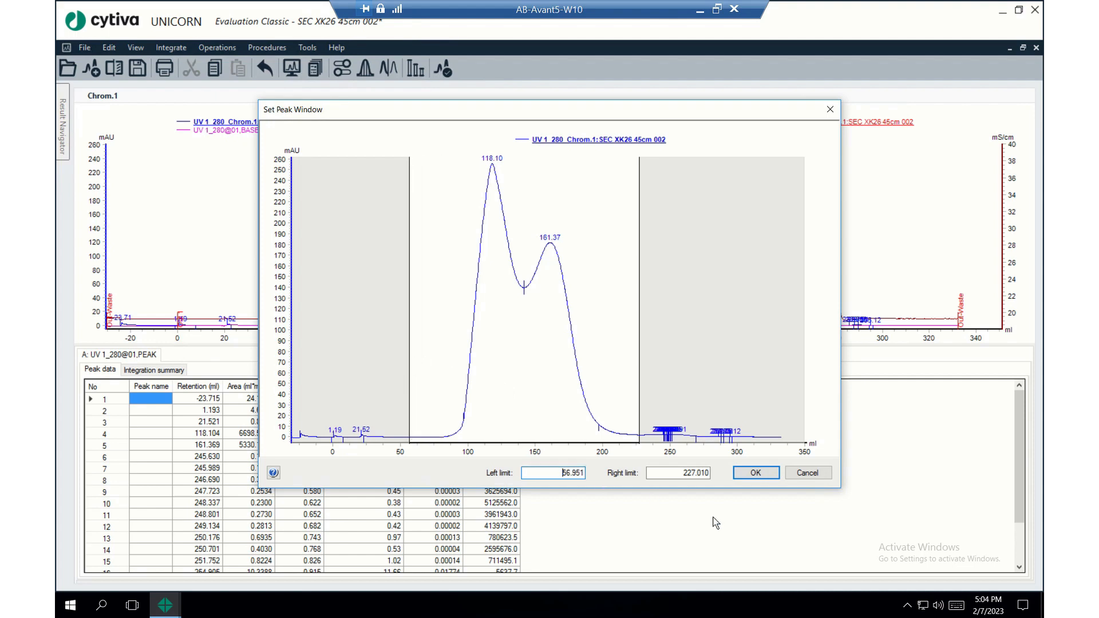
click(754, 473)
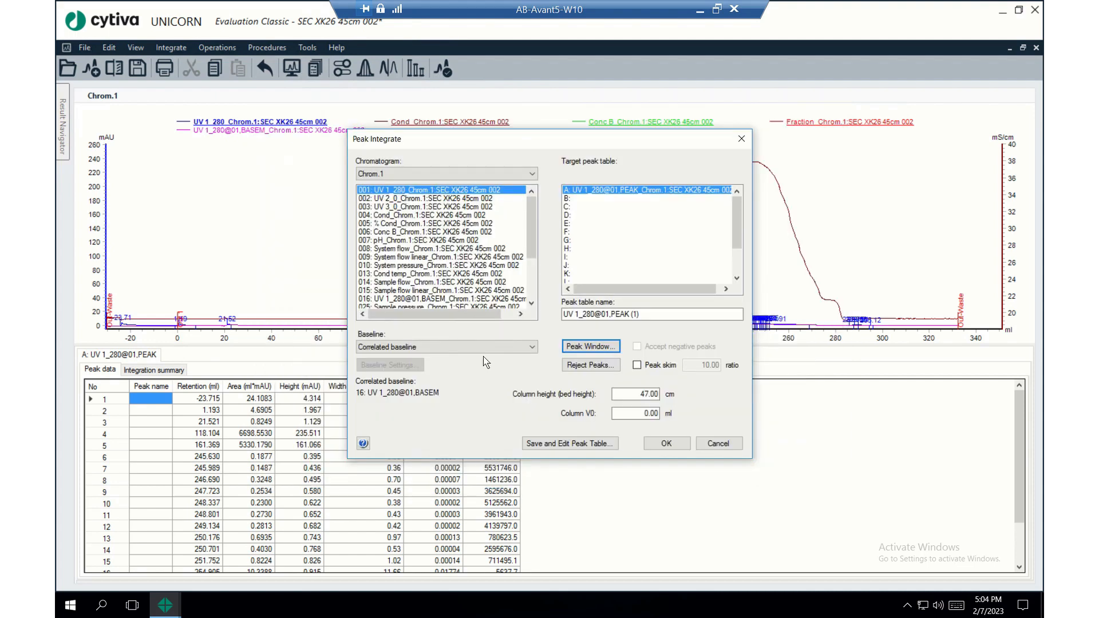
Step: Check the current baseline on the chromatogram behind the dialog and set the integration to use Zero baseline
drag(603, 145, 542, 409)
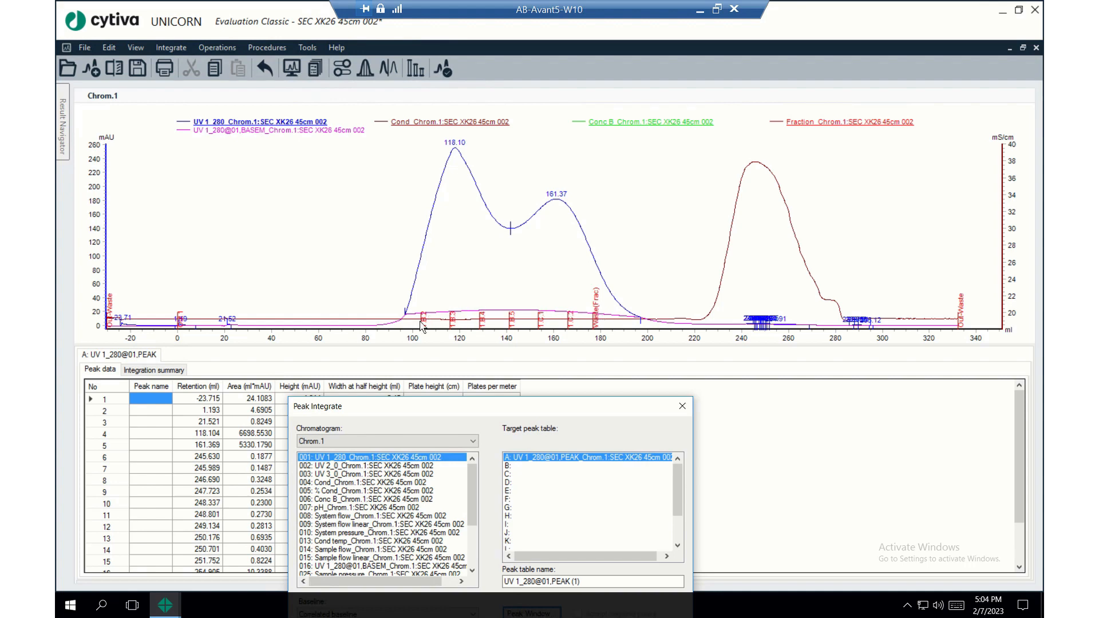
drag(542, 408, 555, 171)
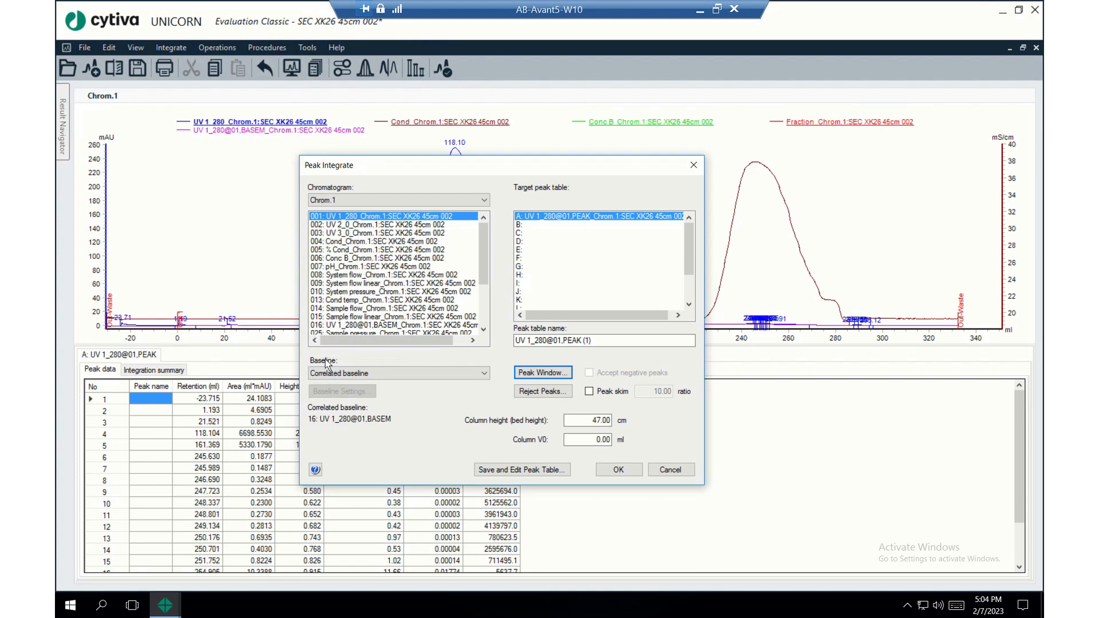
click(382, 375)
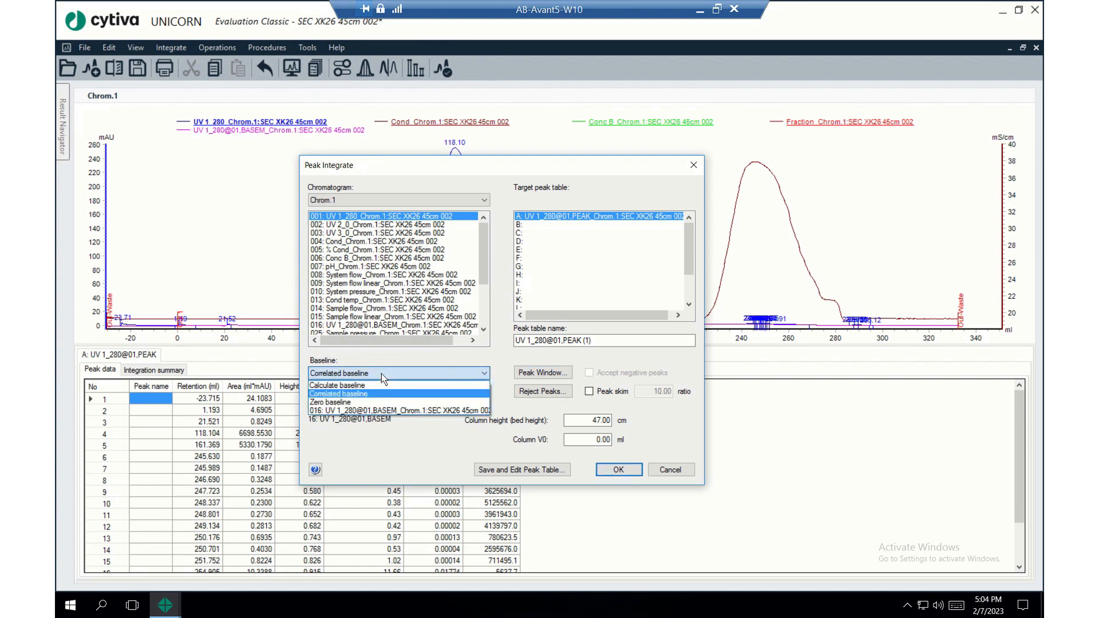
click(371, 403)
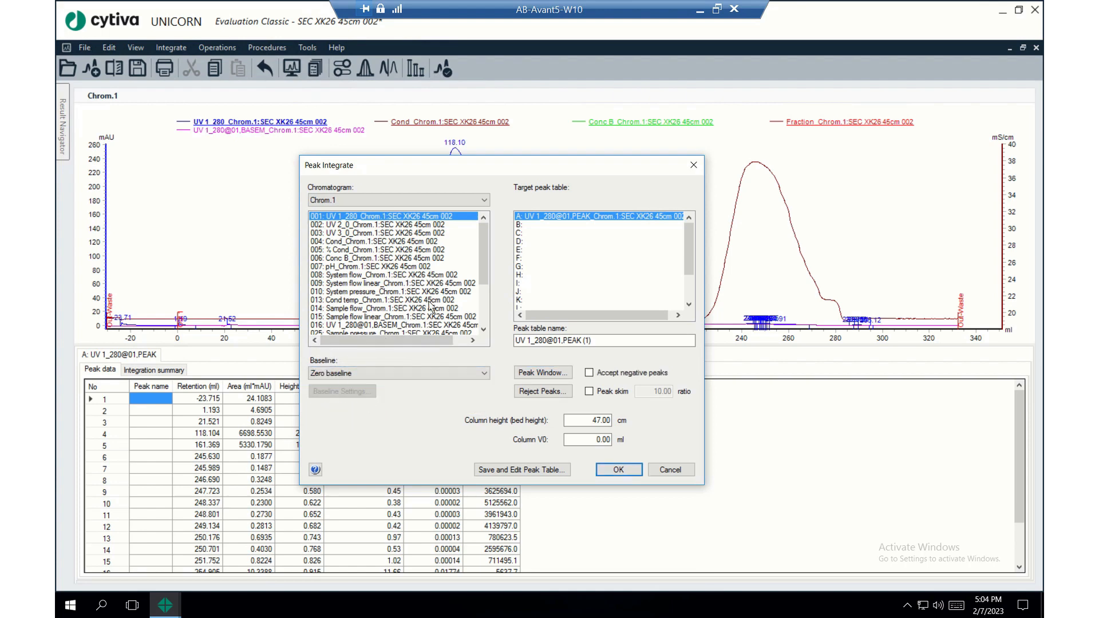
Step: Accept the Reject Peaks filter, run the integration, and check the retention of both peaks
click(541, 392)
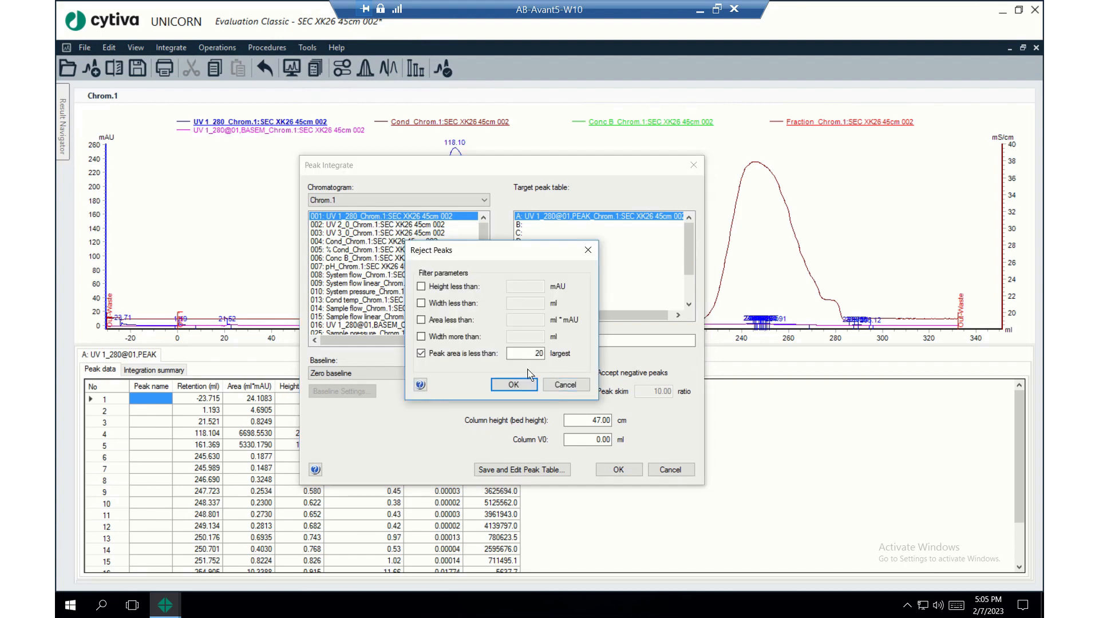
double_click(537, 353)
click(512, 384)
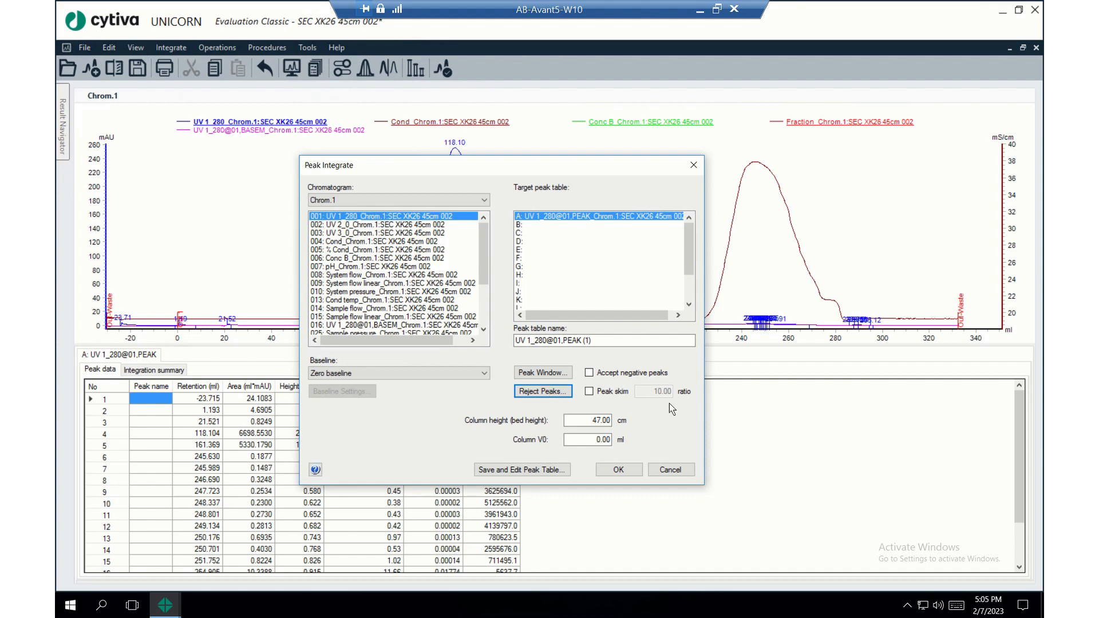
click(619, 470)
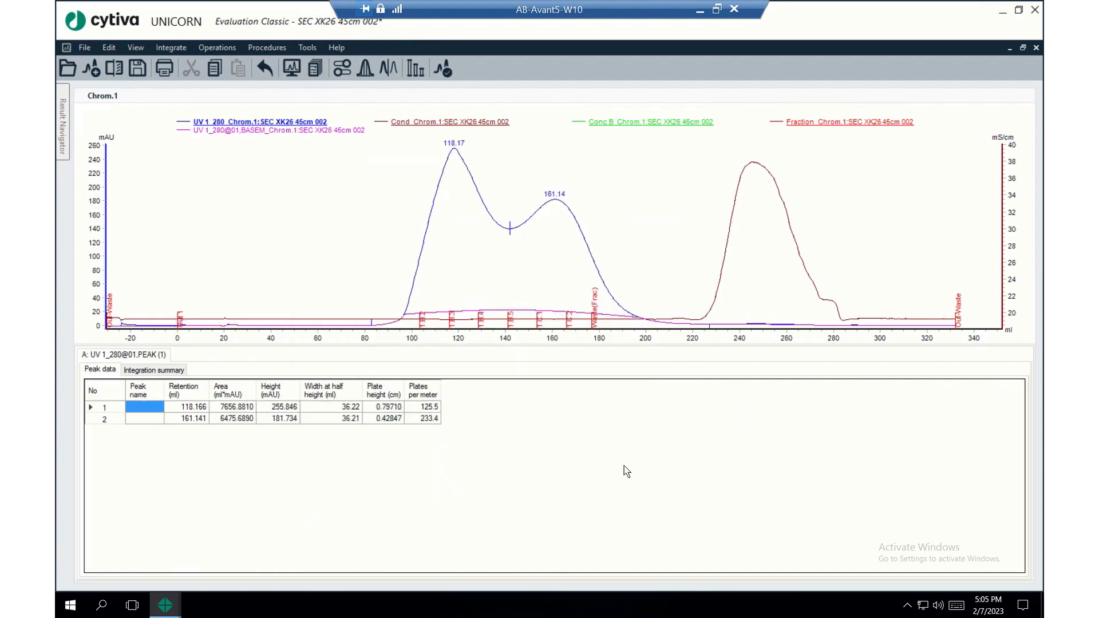
click(176, 408)
click(181, 420)
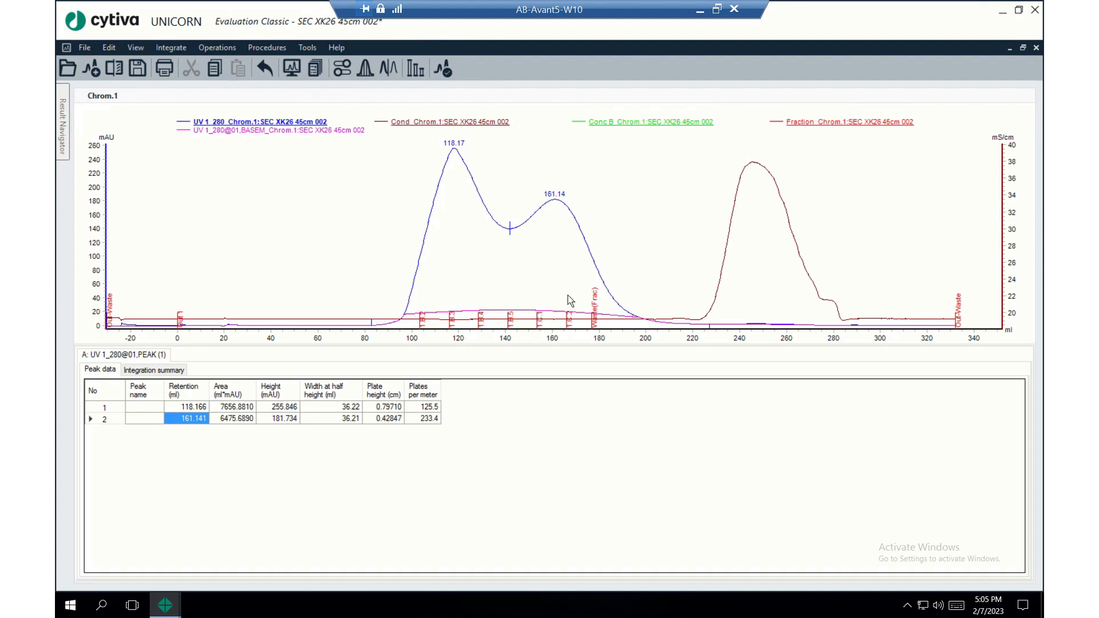
Step: Hide the UV 1_280@01,BASEM baseline curve from the Chrom.1 chromatogram
right_click(324, 219)
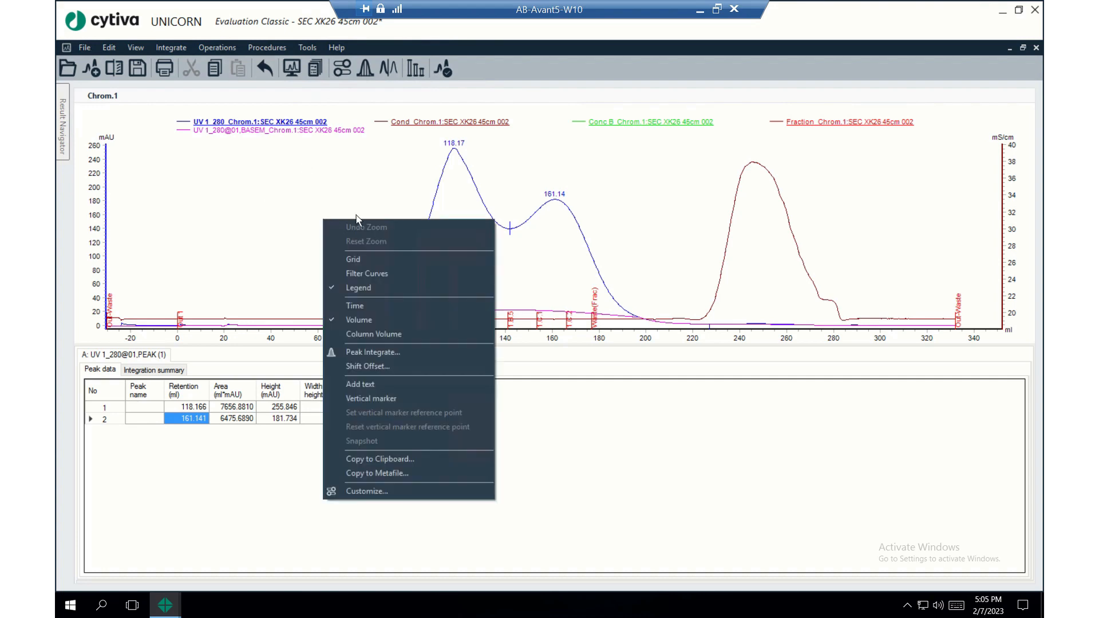
click(423, 492)
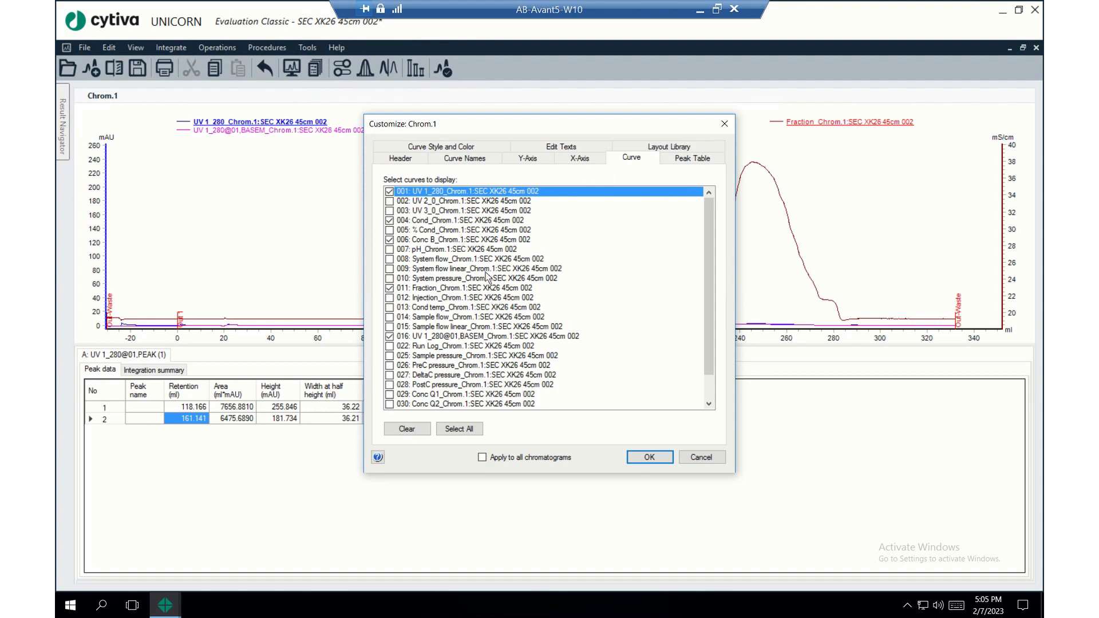
click(391, 338)
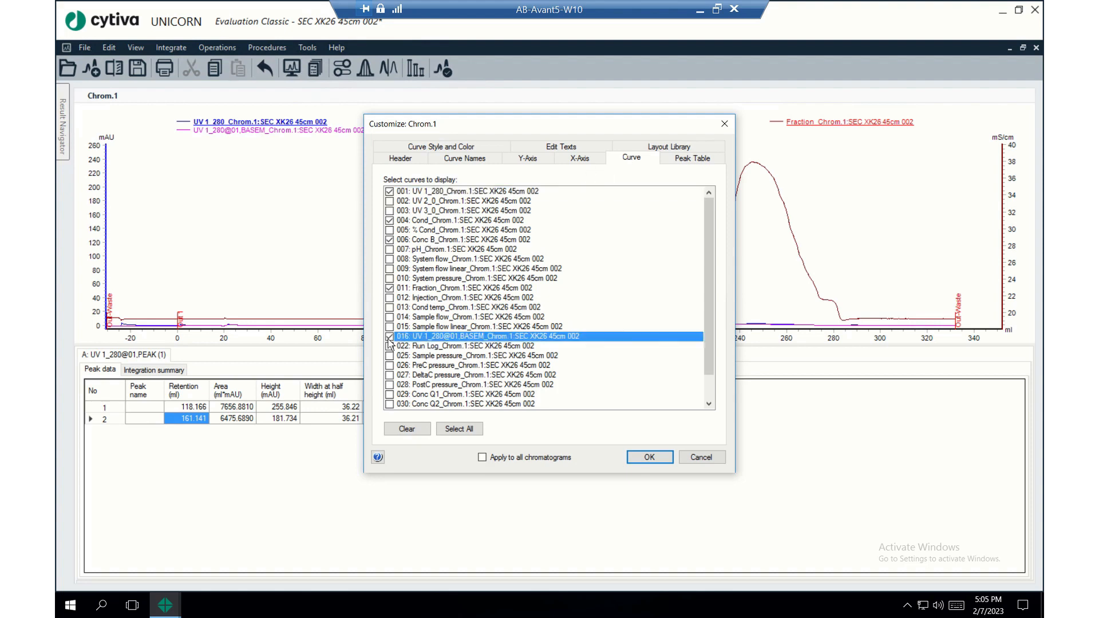
click(652, 459)
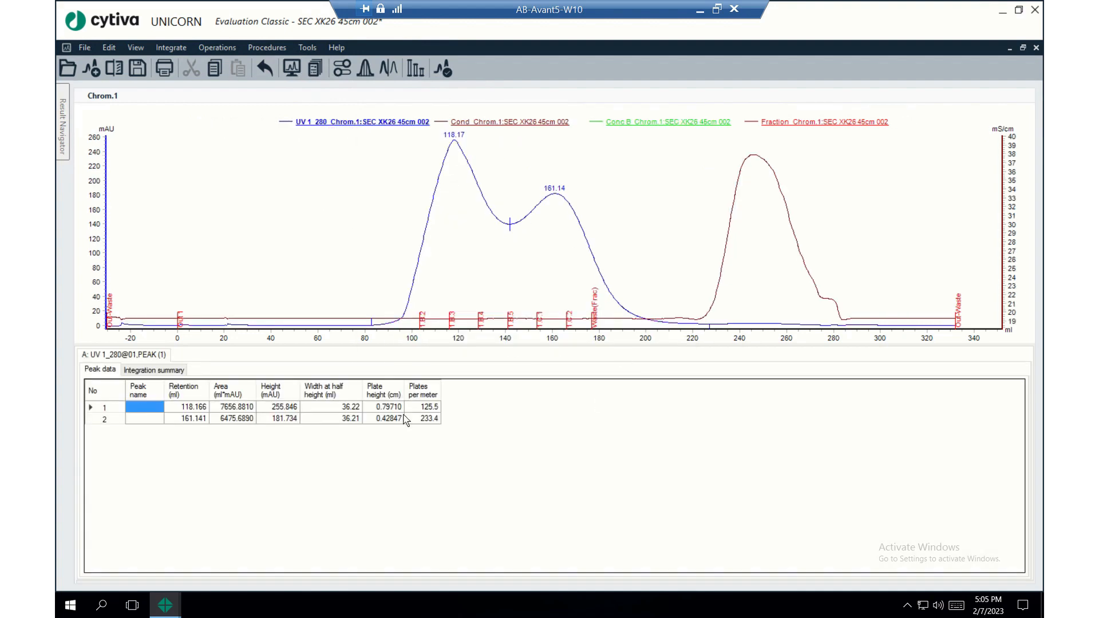
Step: Add the Percent of total area column to the peak table and check its values and the peak name cells for both peaks
right_click(504, 422)
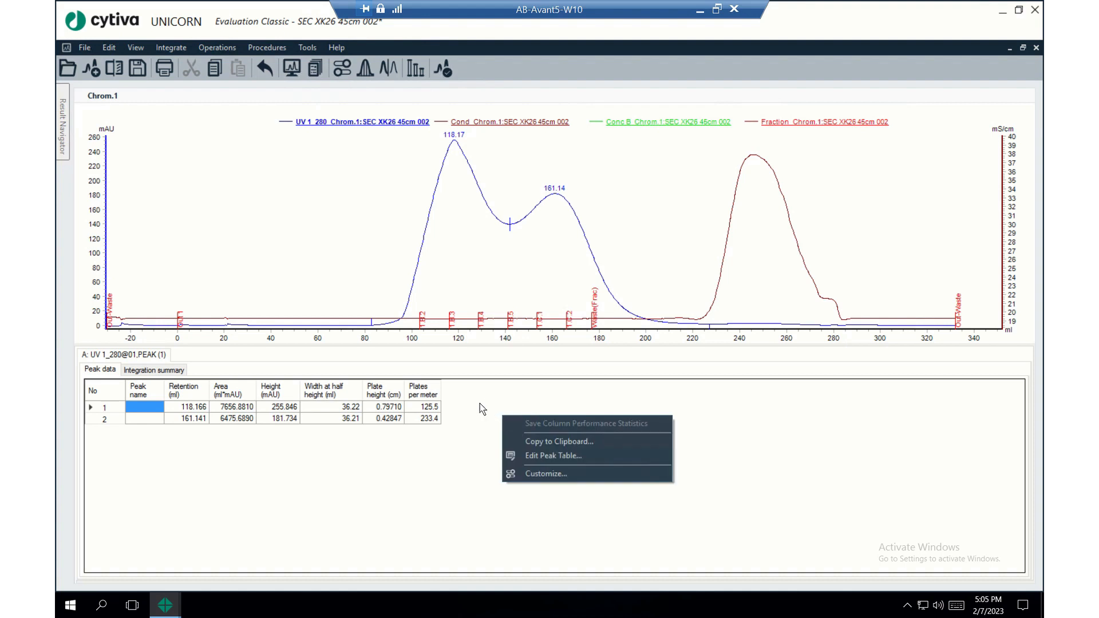
click(421, 480)
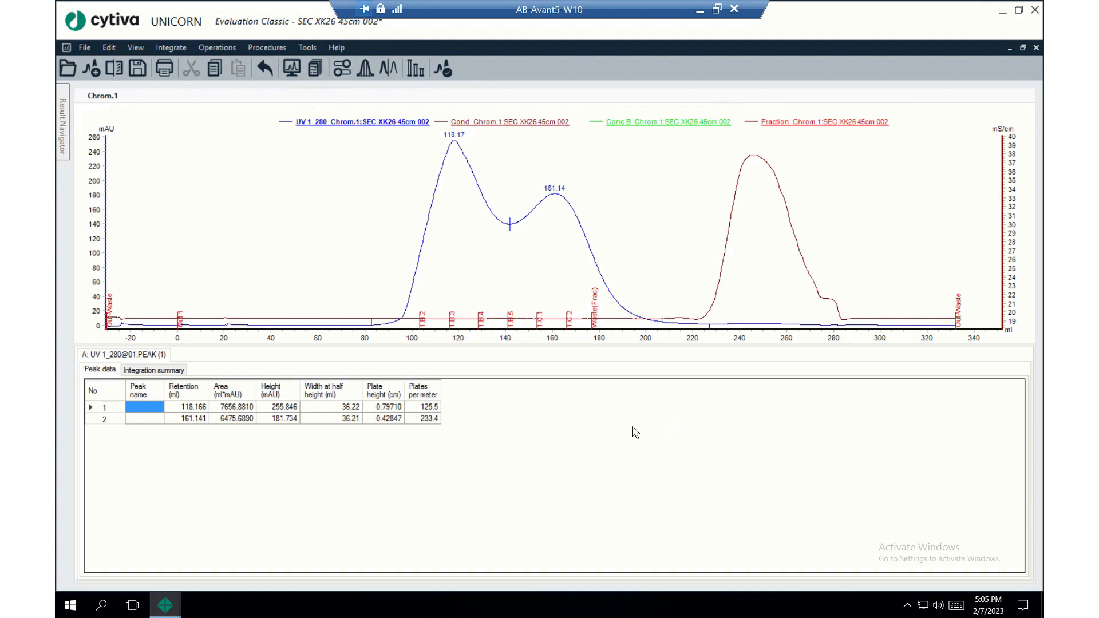
right_click(501, 404)
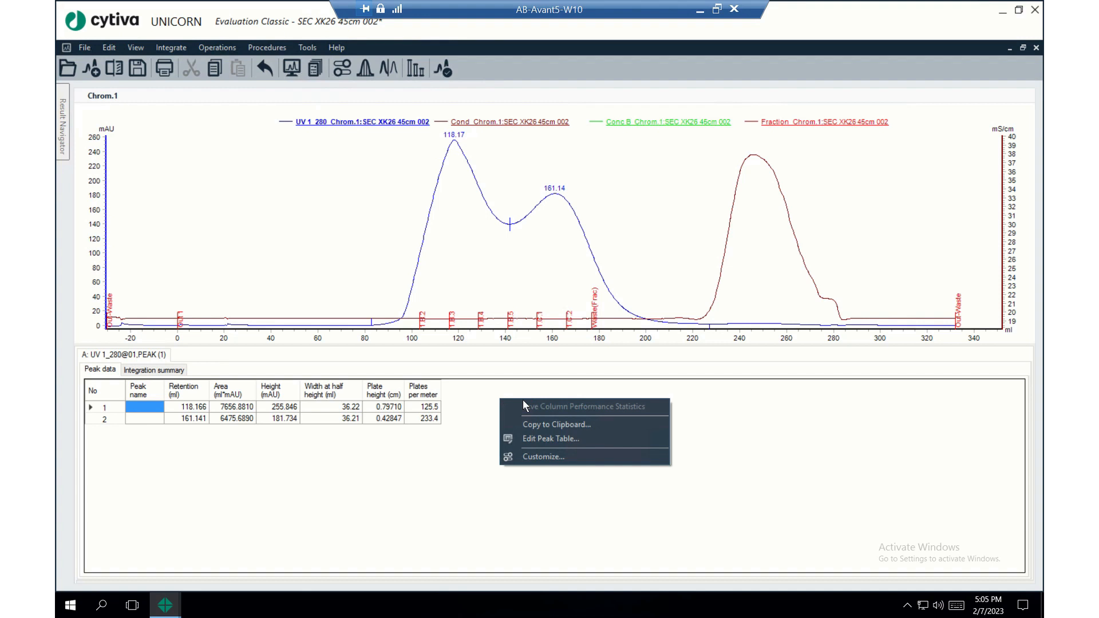
click(554, 457)
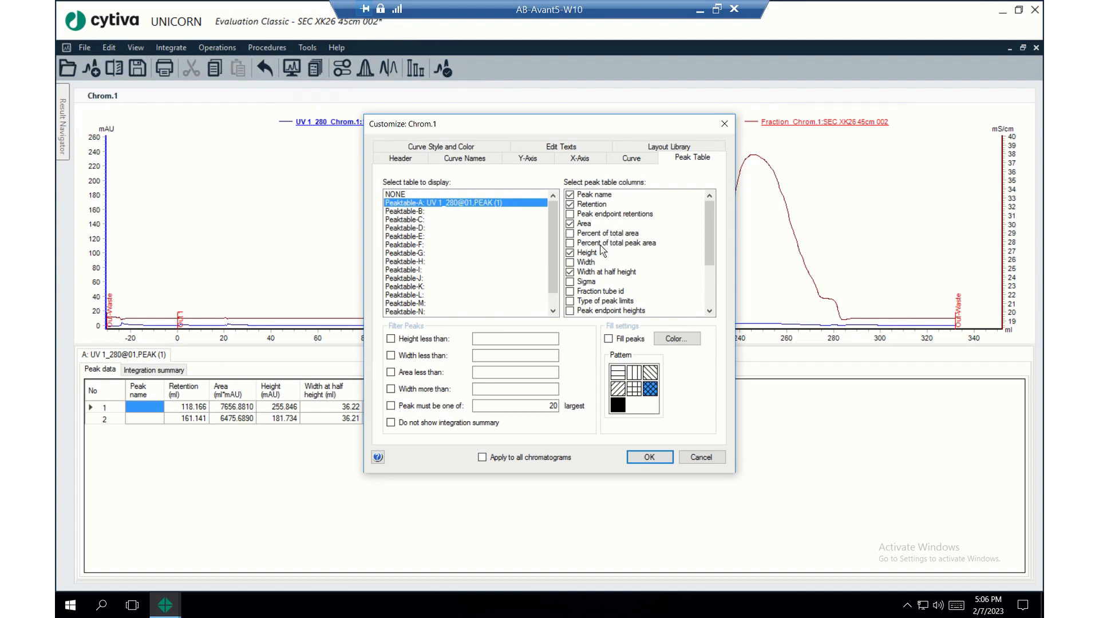
click(570, 234)
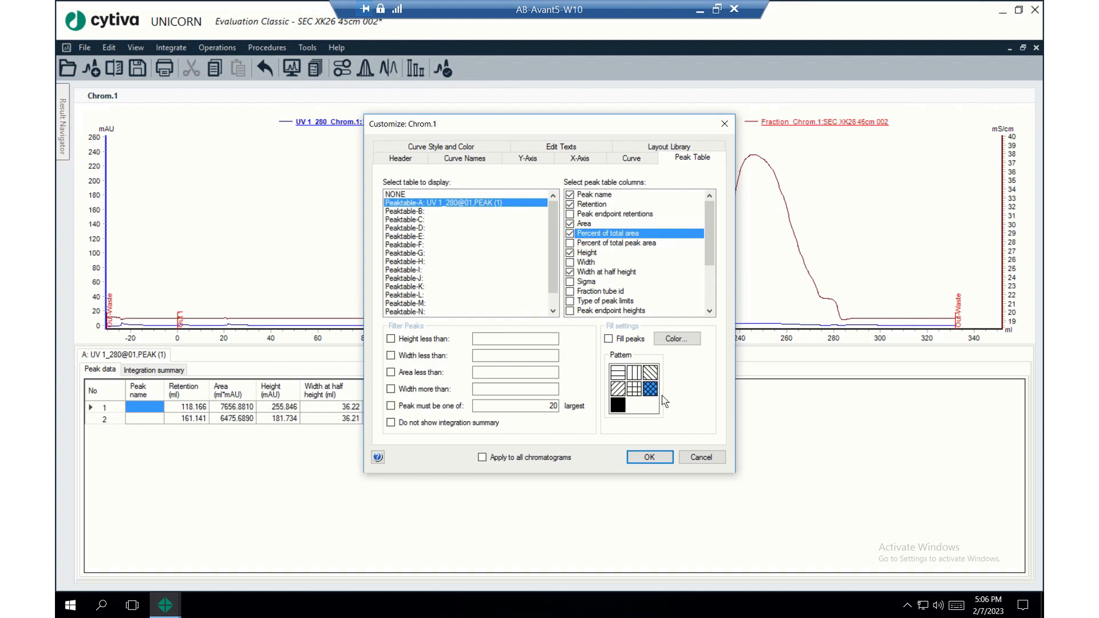
click(648, 458)
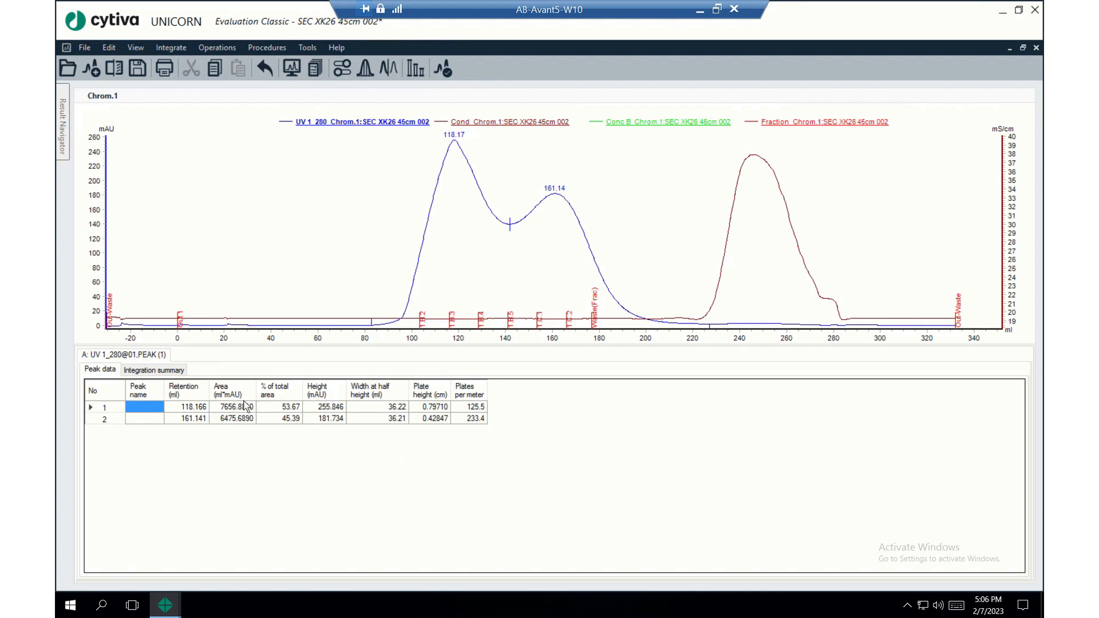
click(288, 408)
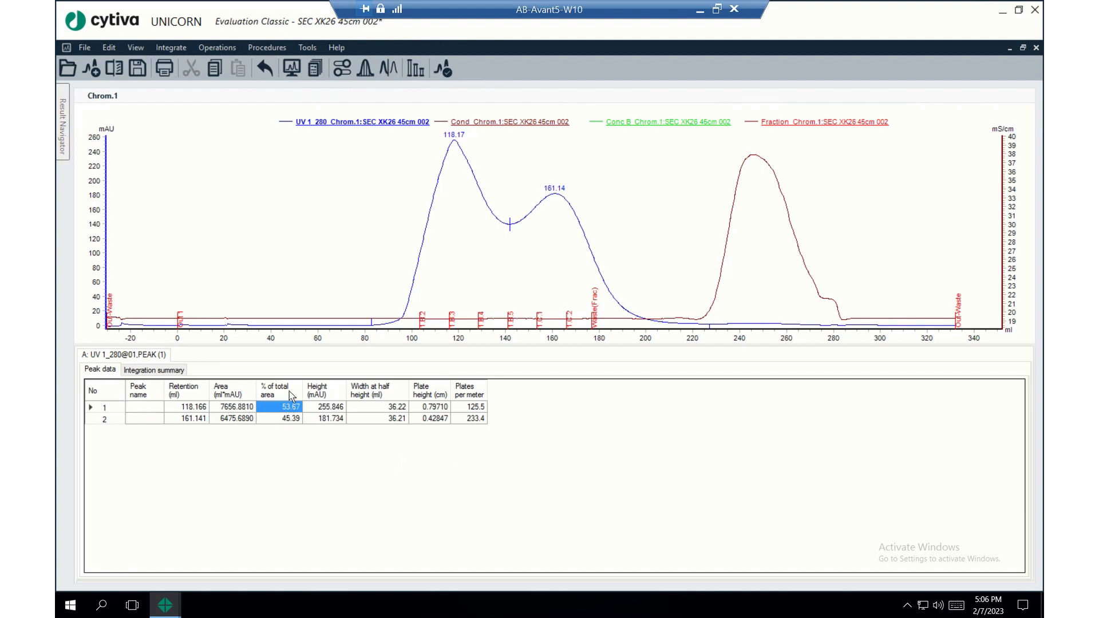
click(288, 420)
click(148, 408)
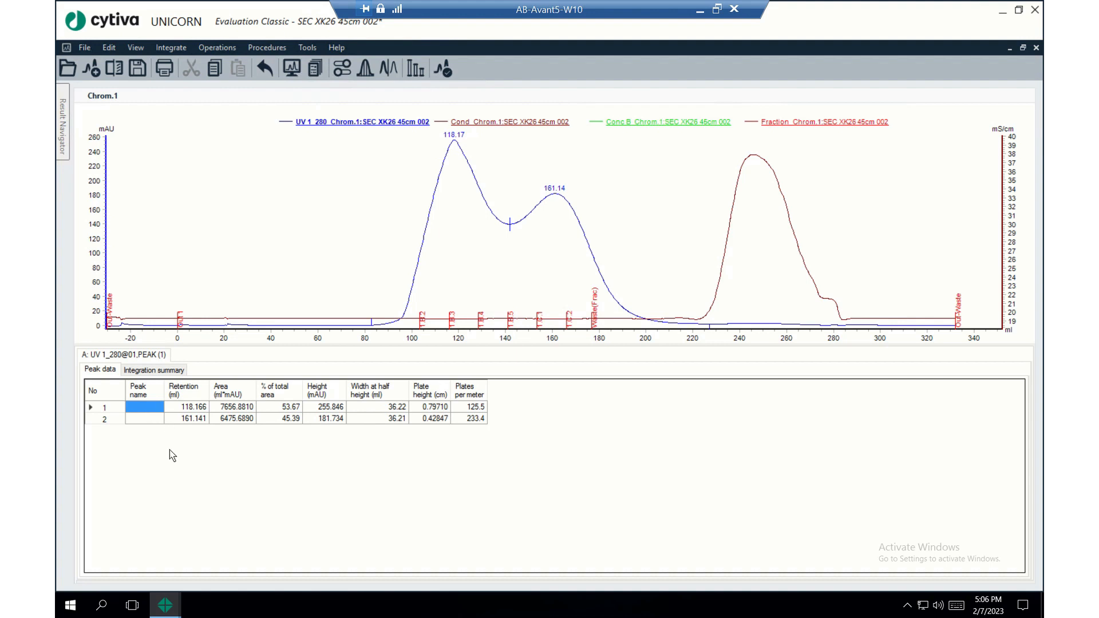
click(138, 421)
click(138, 405)
Step: Display a vertical marker on the chromatogram to read X and Y values along the UV 1_280 curve
right_click(352, 181)
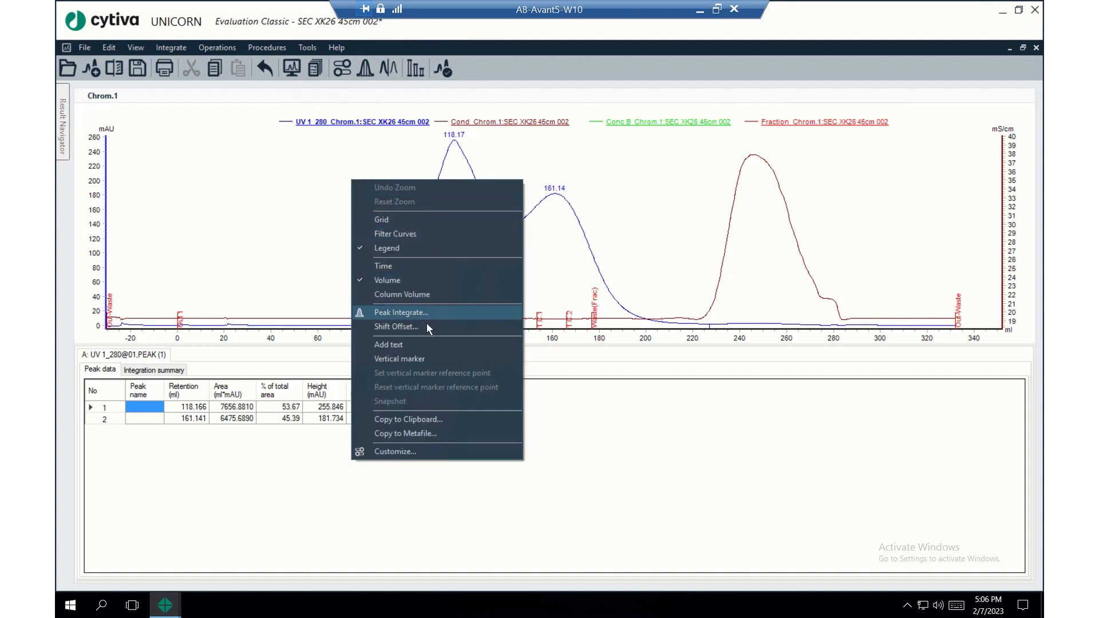
click(424, 359)
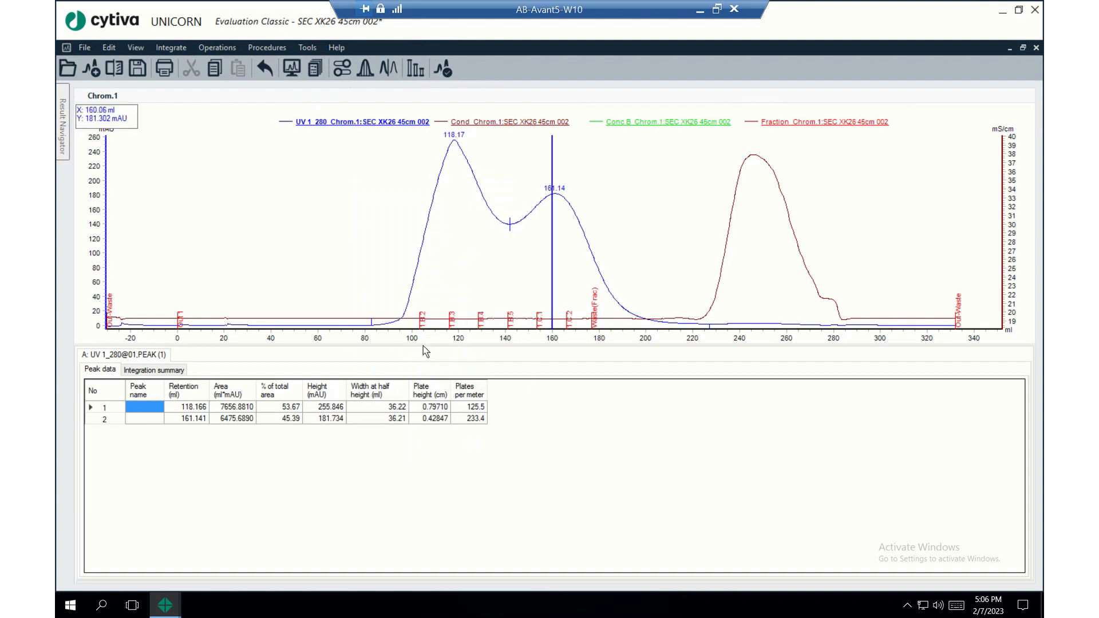
Step: Read the UV 1_280 values with the vertical marker around both peaks' outer edges and check each peak's percent of total area
mouse_move(552, 250)
mouse_down()
mouse_move(441, 255)
mouse_move(376, 275)
mouse_move(372, 286)
mouse_up()
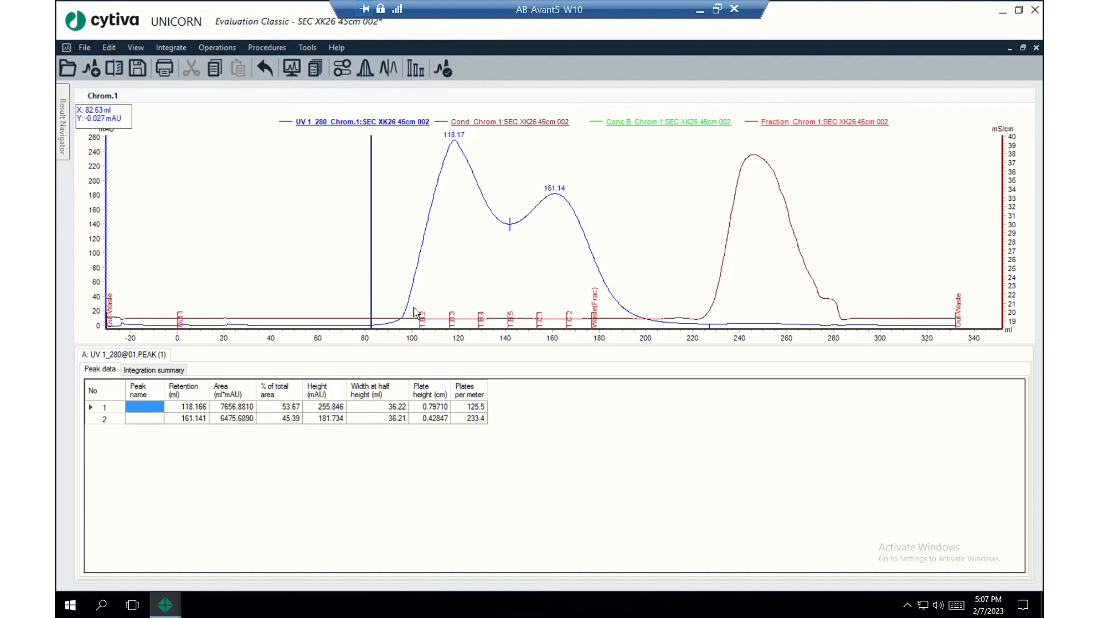
drag(373, 268, 422, 259)
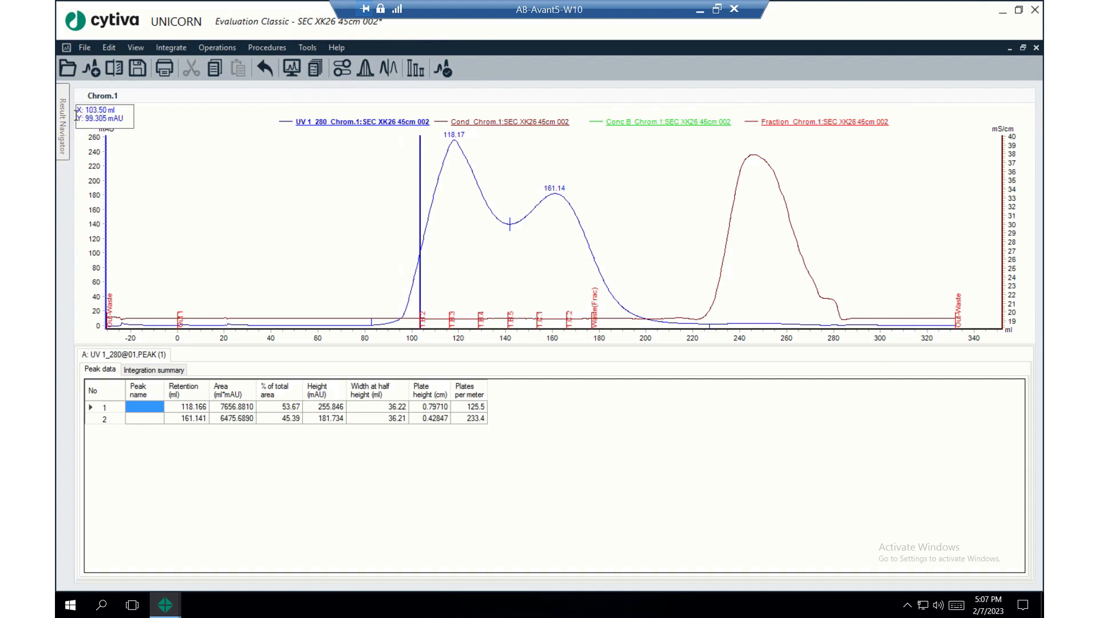
mouse_move(422, 223)
mouse_down()
mouse_move(612, 232)
mouse_move(593, 235)
mouse_up()
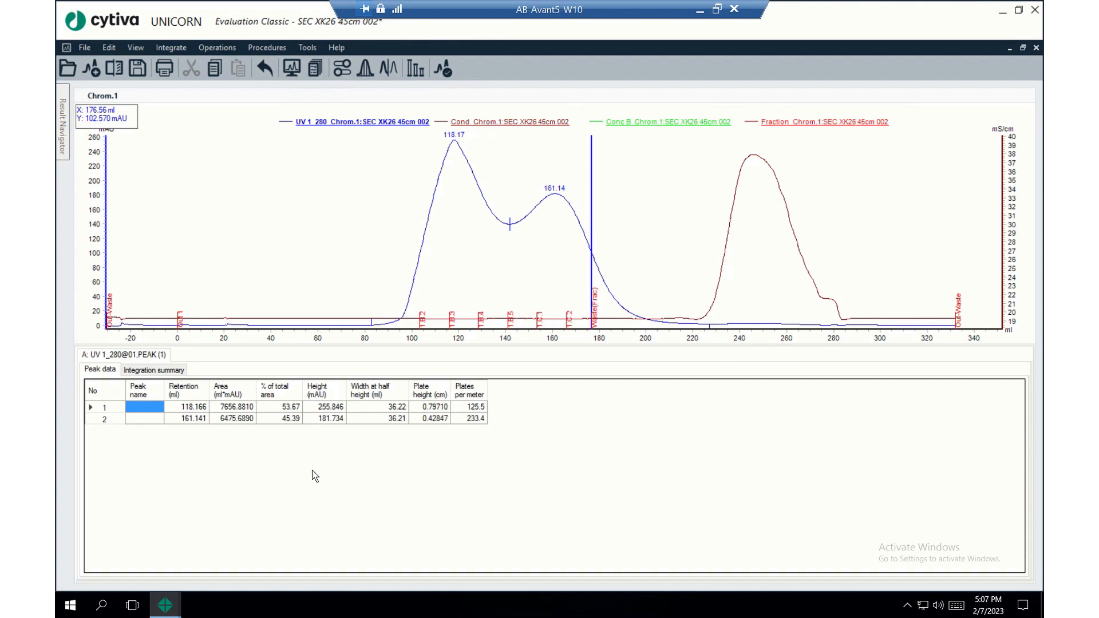
click(293, 407)
click(294, 419)
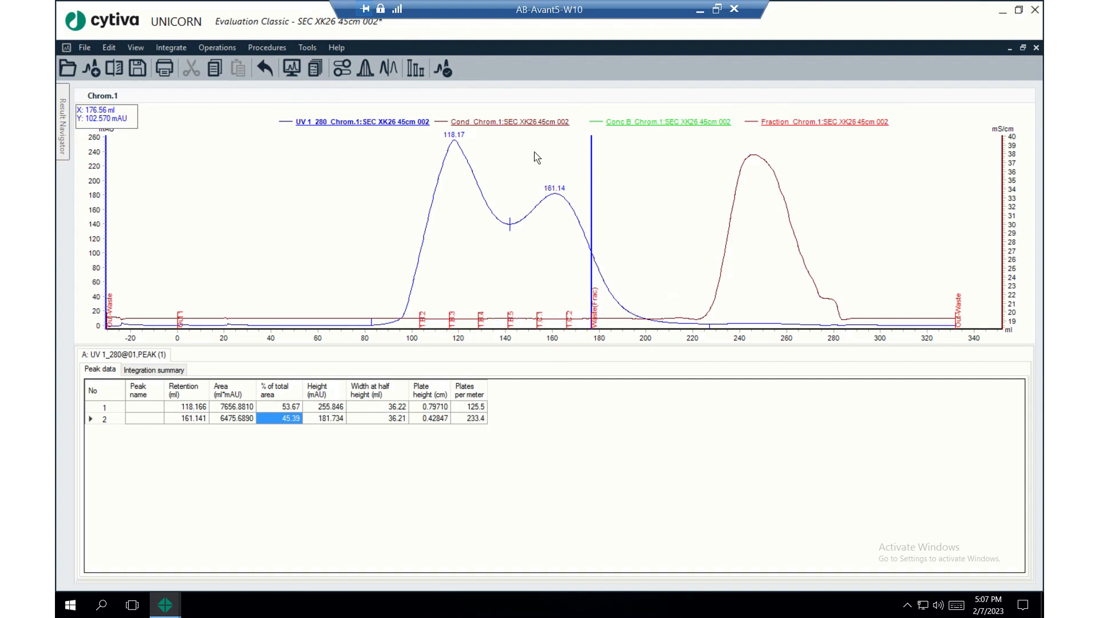
drag(592, 166, 372, 209)
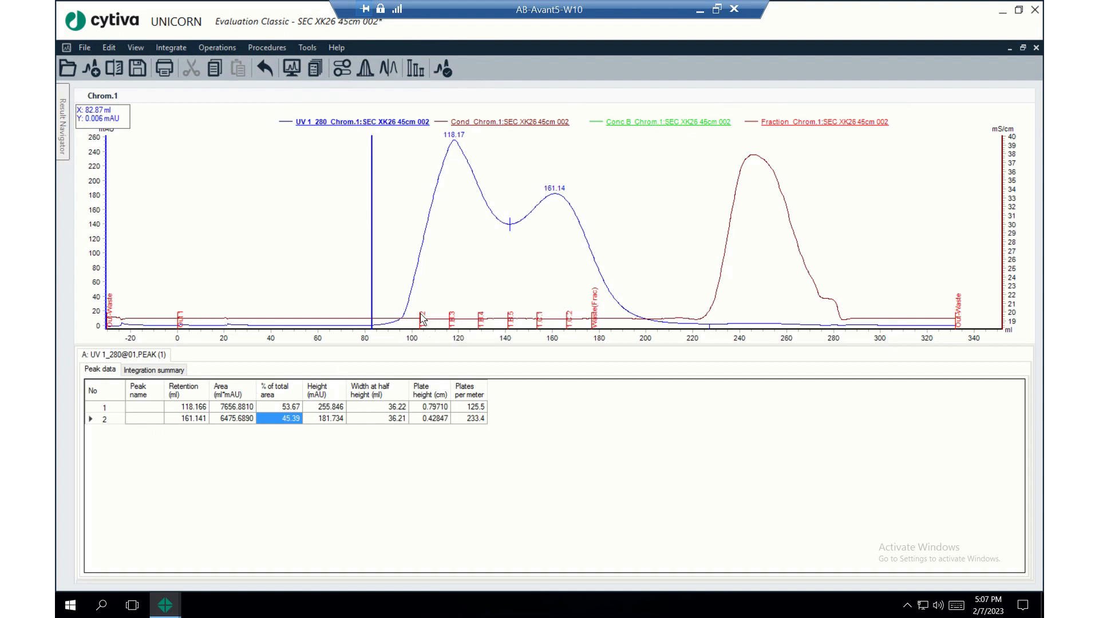
Step: Edit the peak table and move the start limit of the first peak to about 102.14 ml
click(173, 48)
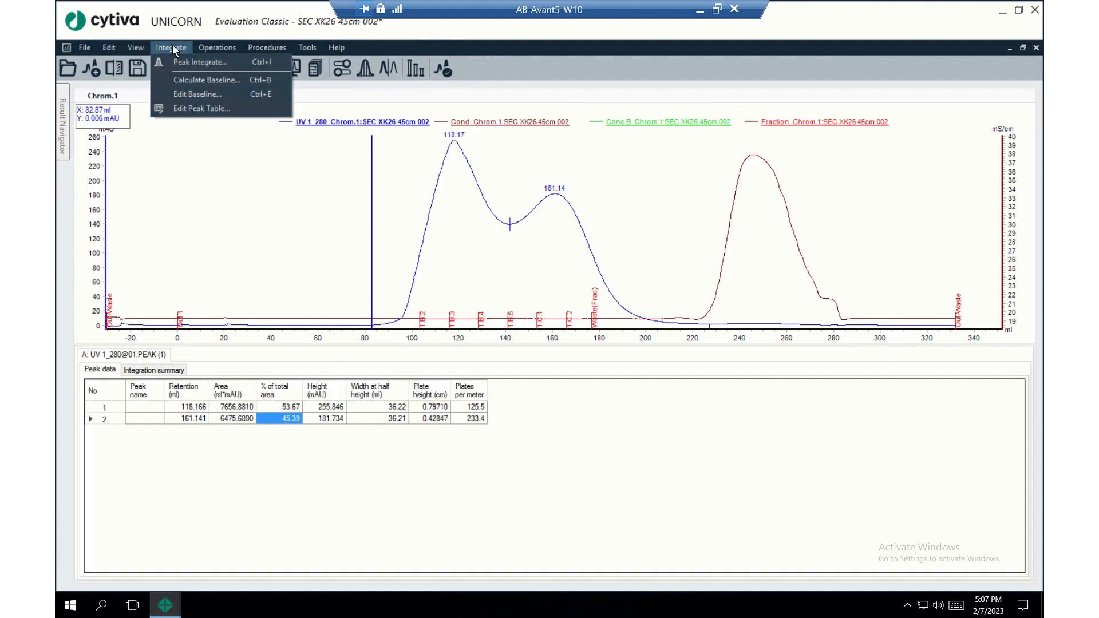
click(201, 109)
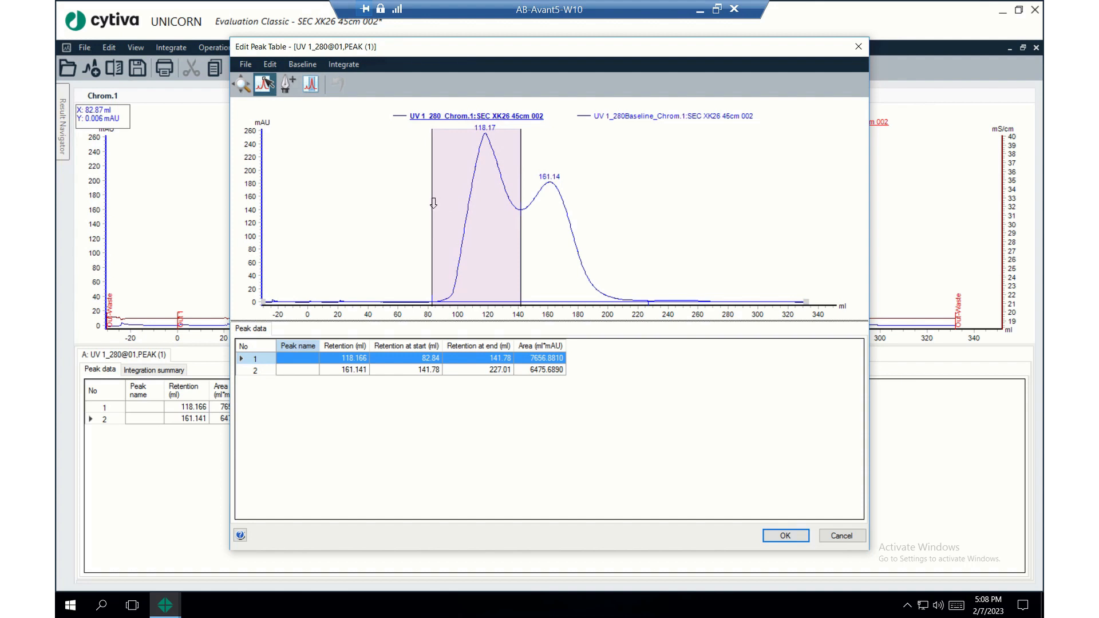
mouse_move(434, 213)
mouse_down()
mouse_move(462, 221)
mouse_move(440, 229)
mouse_move(462, 224)
mouse_up()
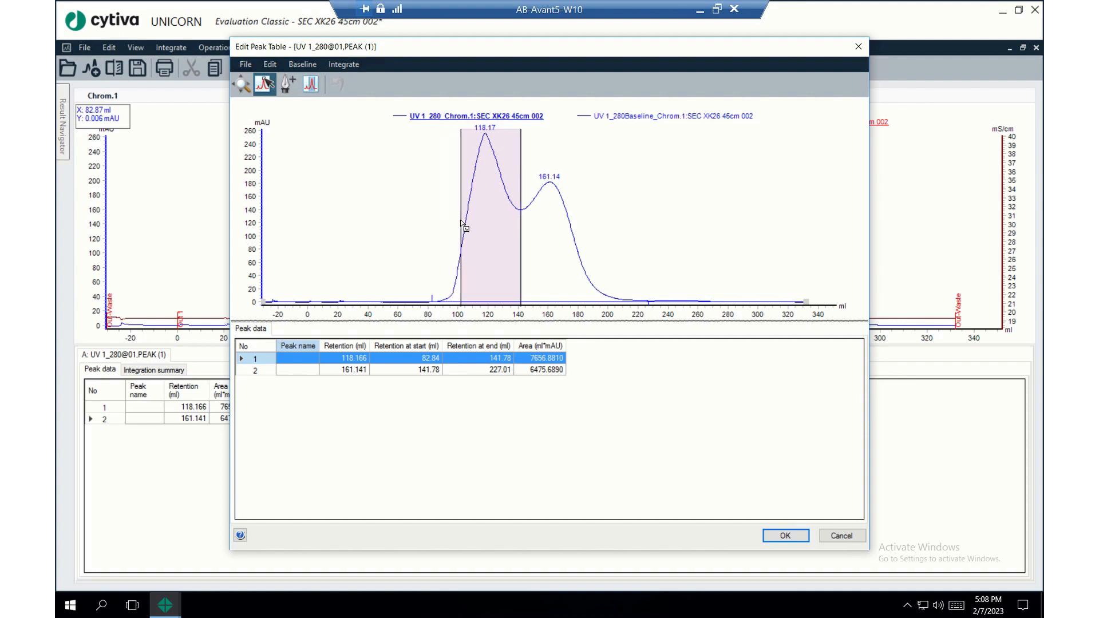
drag(463, 224, 464, 227)
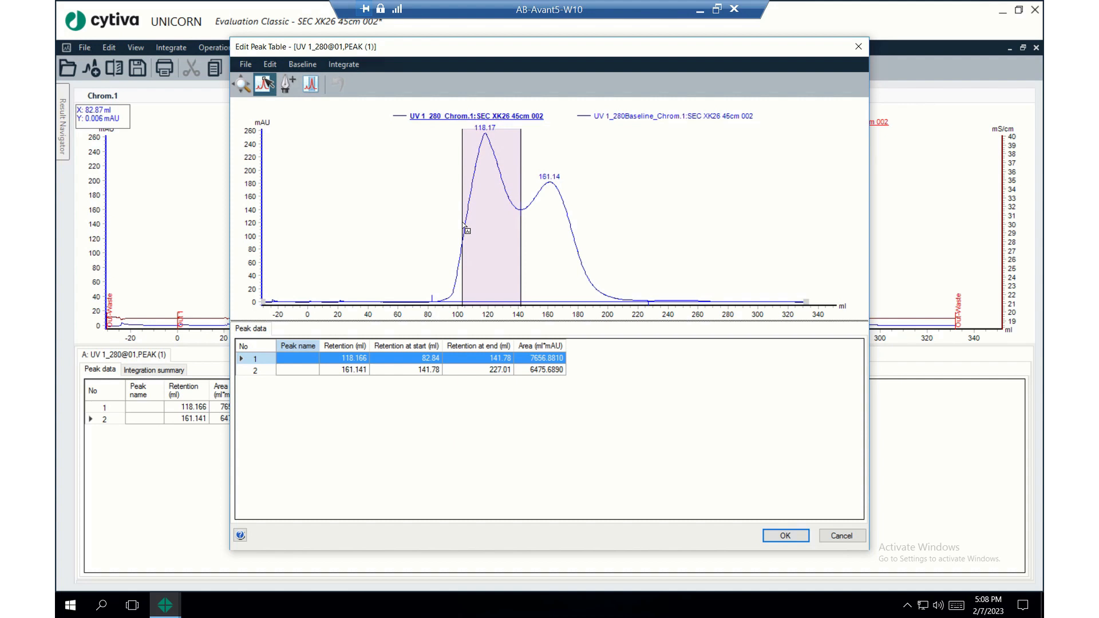
drag(463, 224, 462, 224)
drag(461, 224, 462, 224)
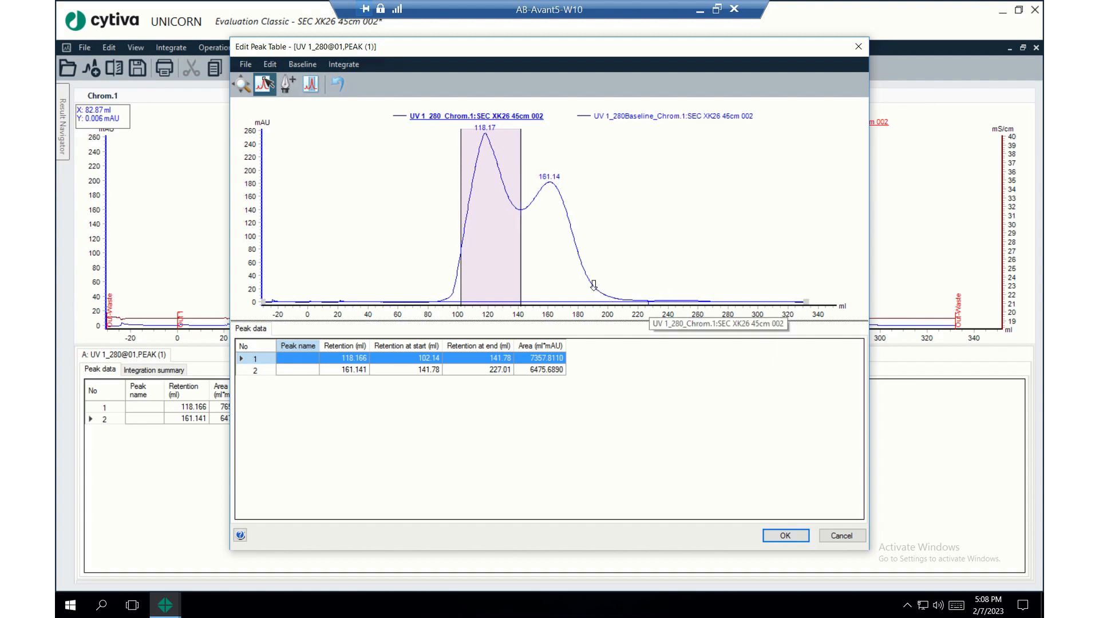
Step: Move the end limit of the second peak to about 177.70 ml
click(559, 276)
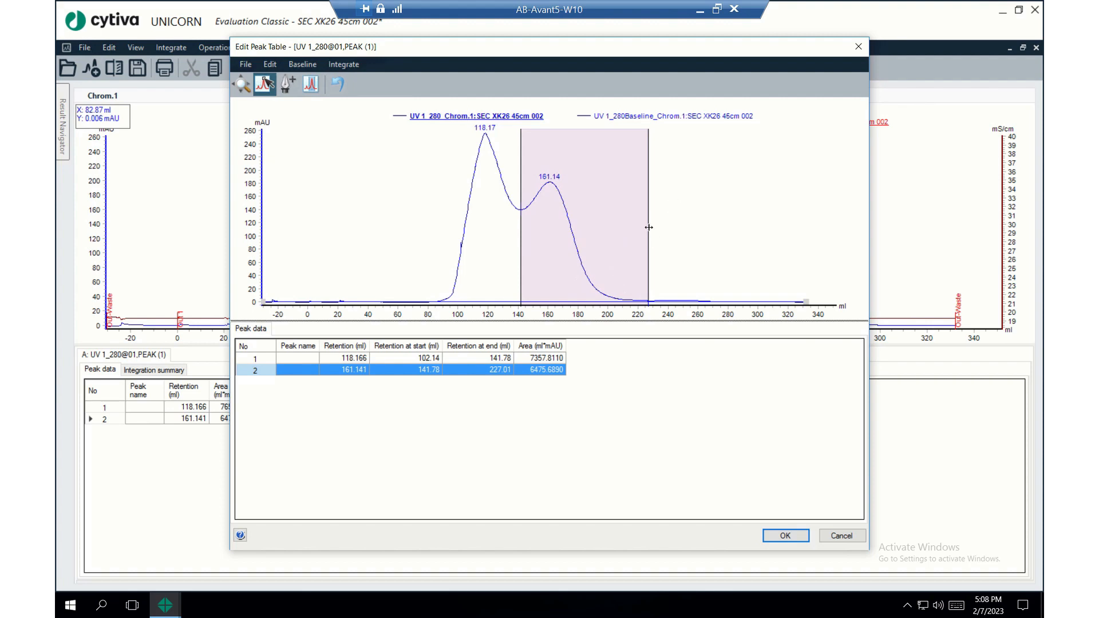
drag(647, 231, 577, 251)
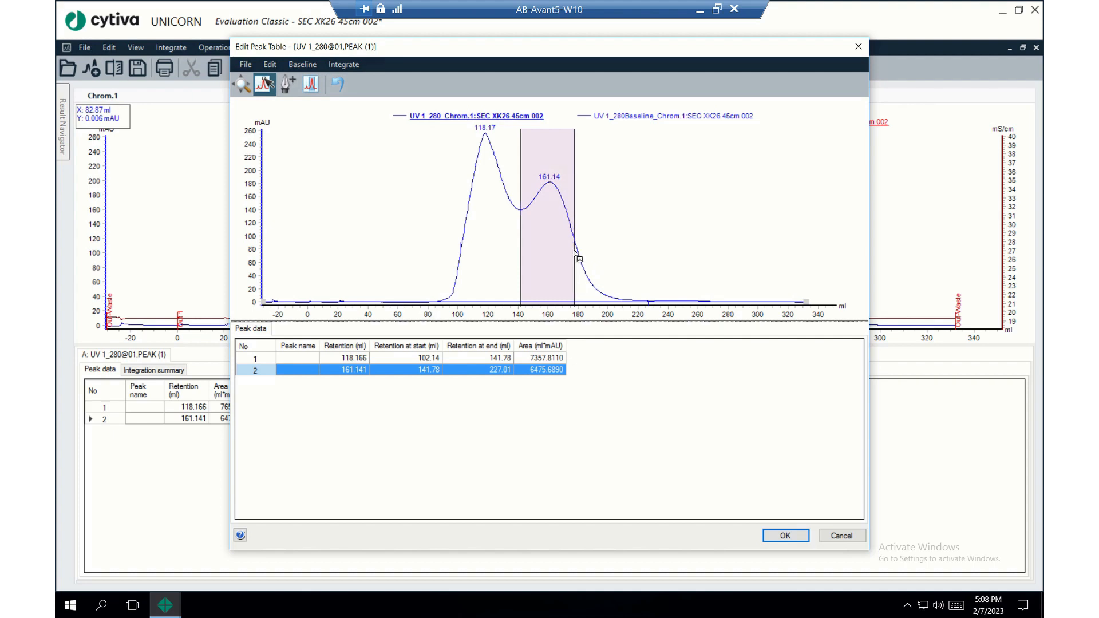
drag(577, 250, 576, 253)
Step: Name the first peak YFP and the second peak Impurity in the peak table
click(300, 359)
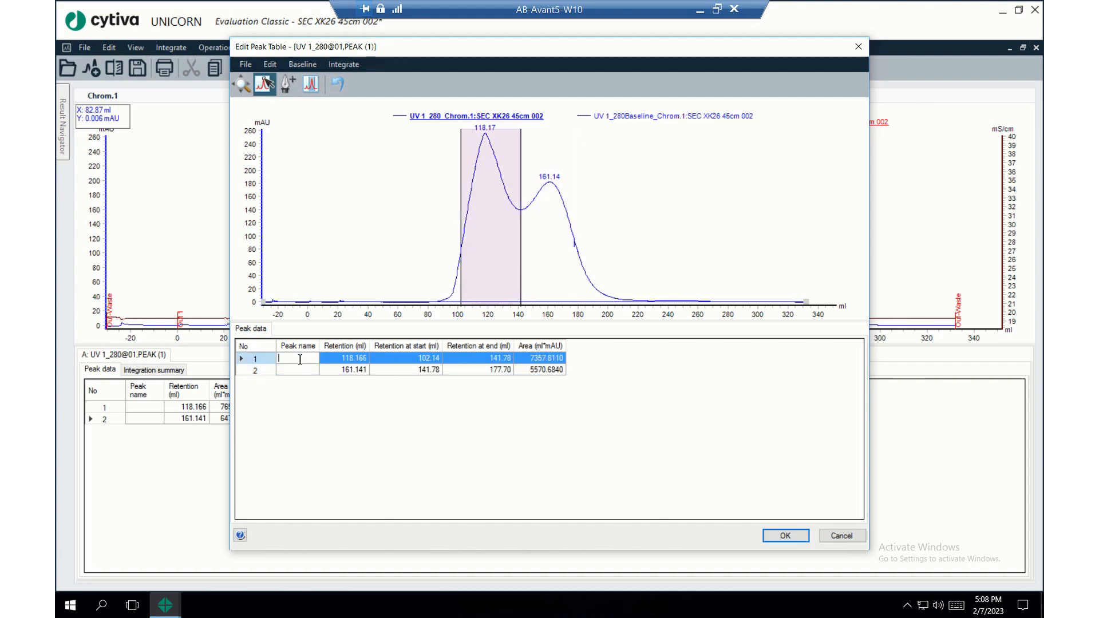
text(YP)
key(Return)
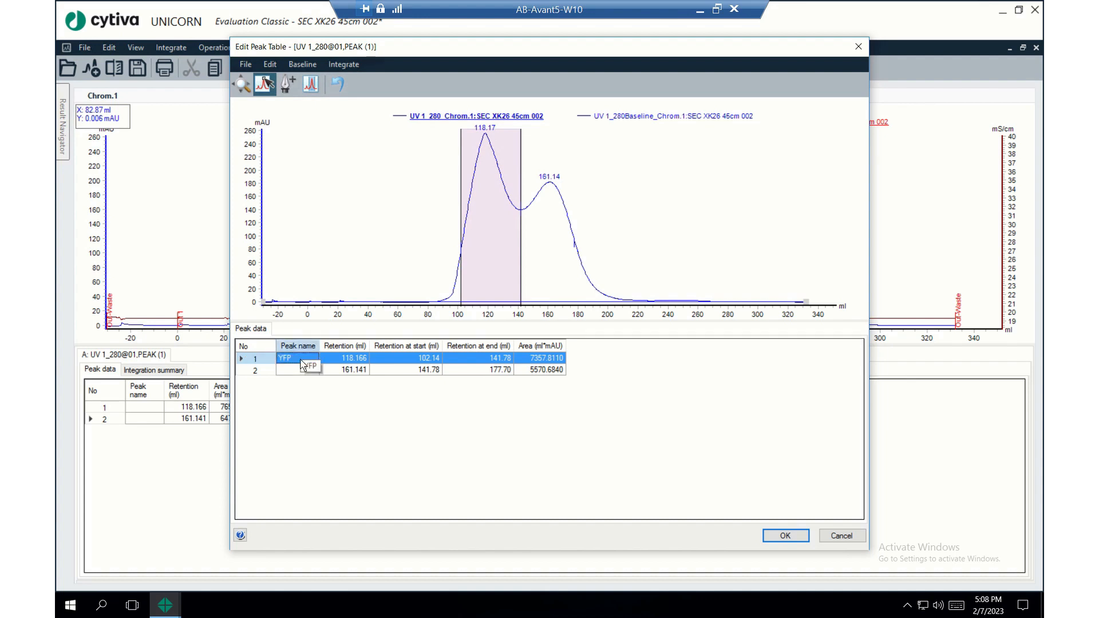
click(291, 370)
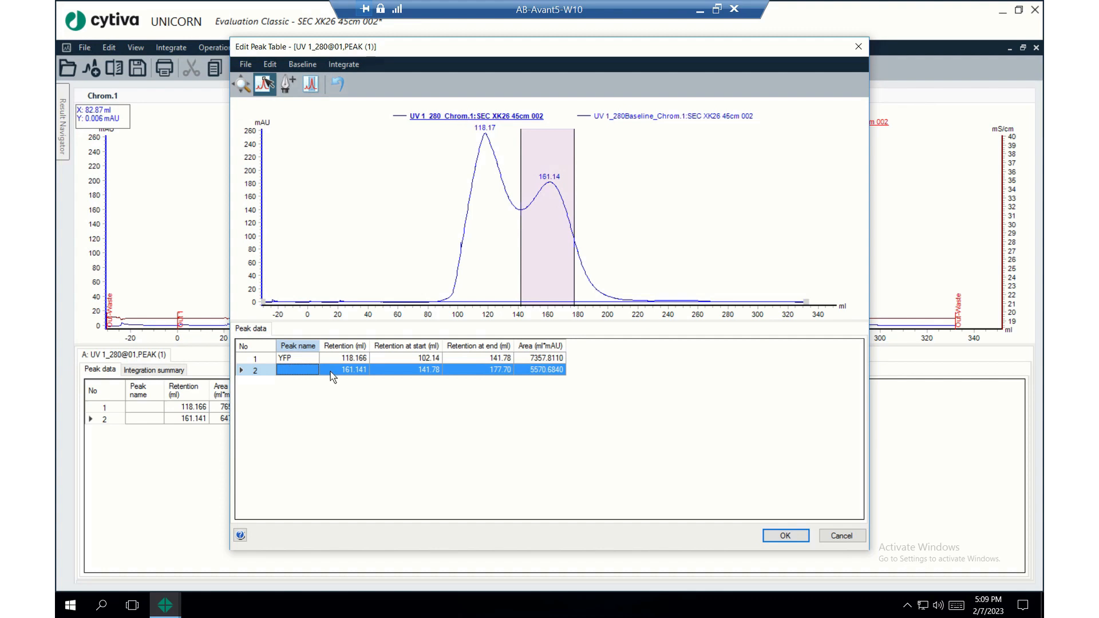
text(Impurity)
key(Return)
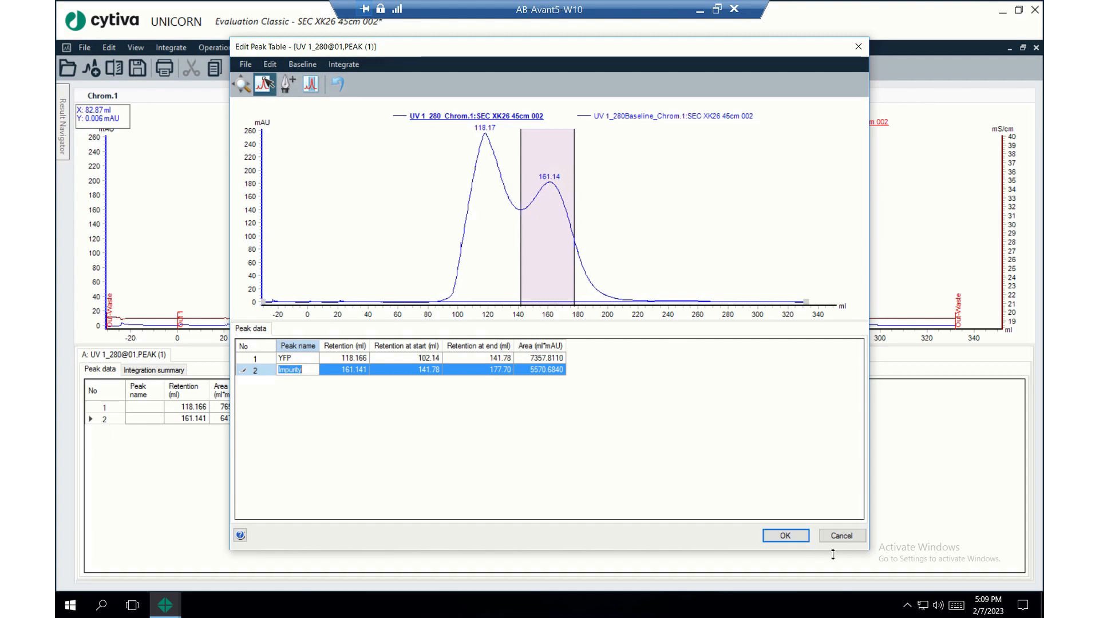
Step: Save the edited peak table in position A of Chrom.1 as UV 1_280@01,PEAK-Edited
click(785, 536)
click(519, 267)
click(518, 258)
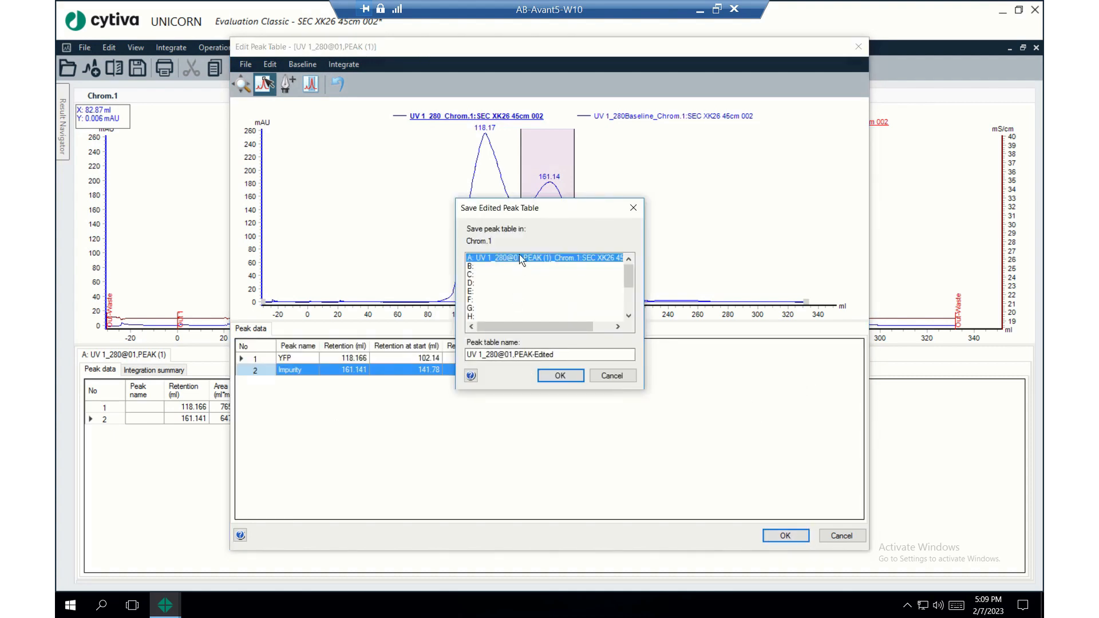
click(564, 376)
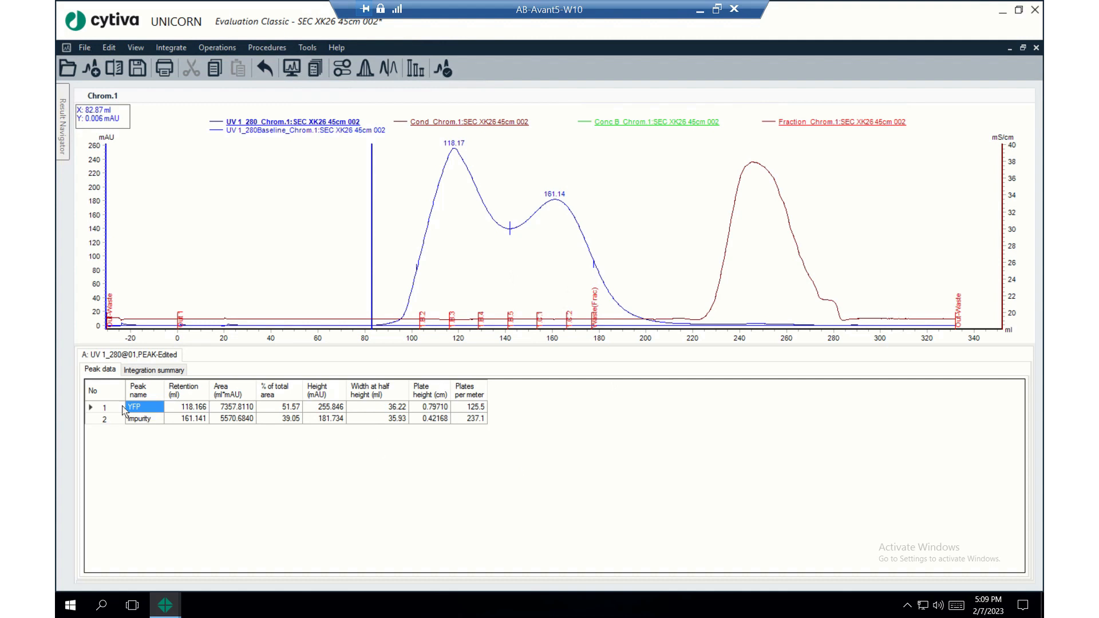
Step: Fill the integrated peaks in Chrom.1 with the forward-slanting diagonal hatch pattern
right_click(538, 400)
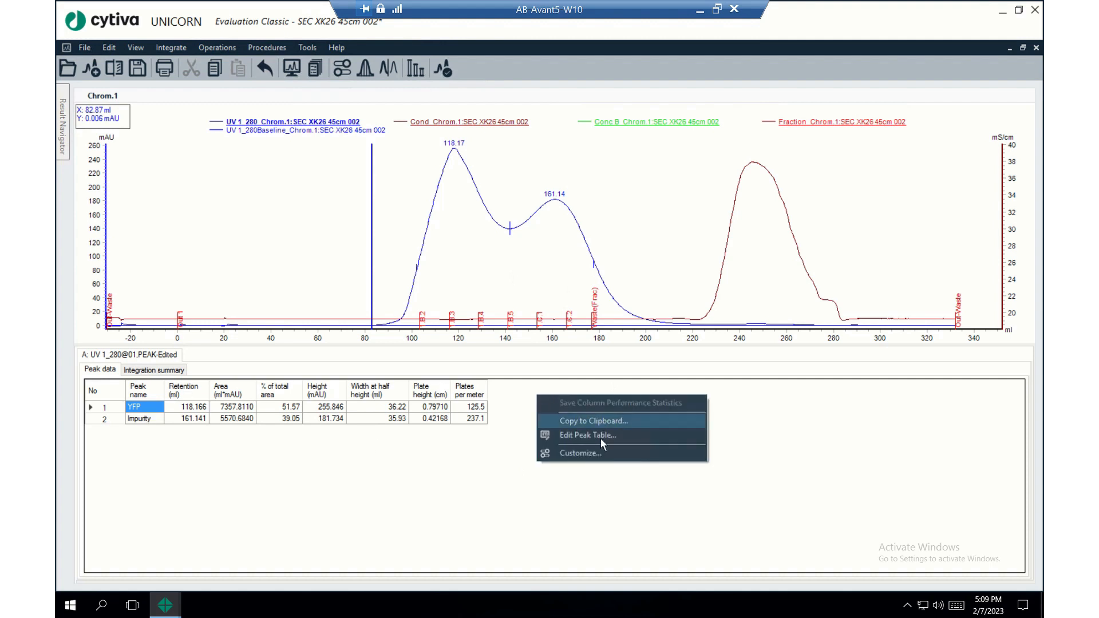
click(579, 453)
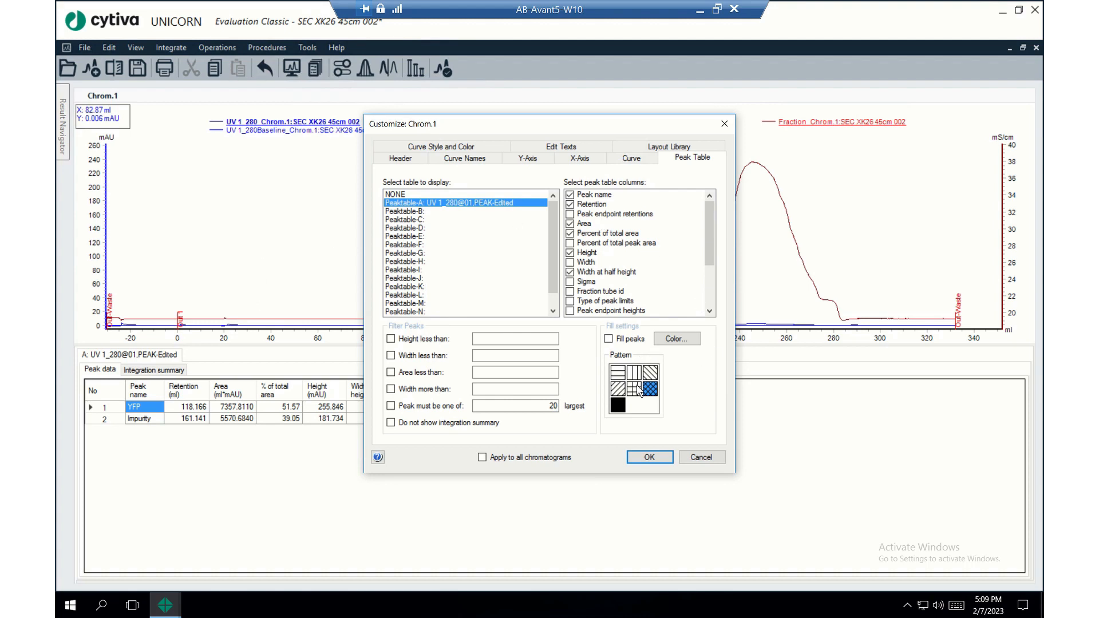
click(618, 389)
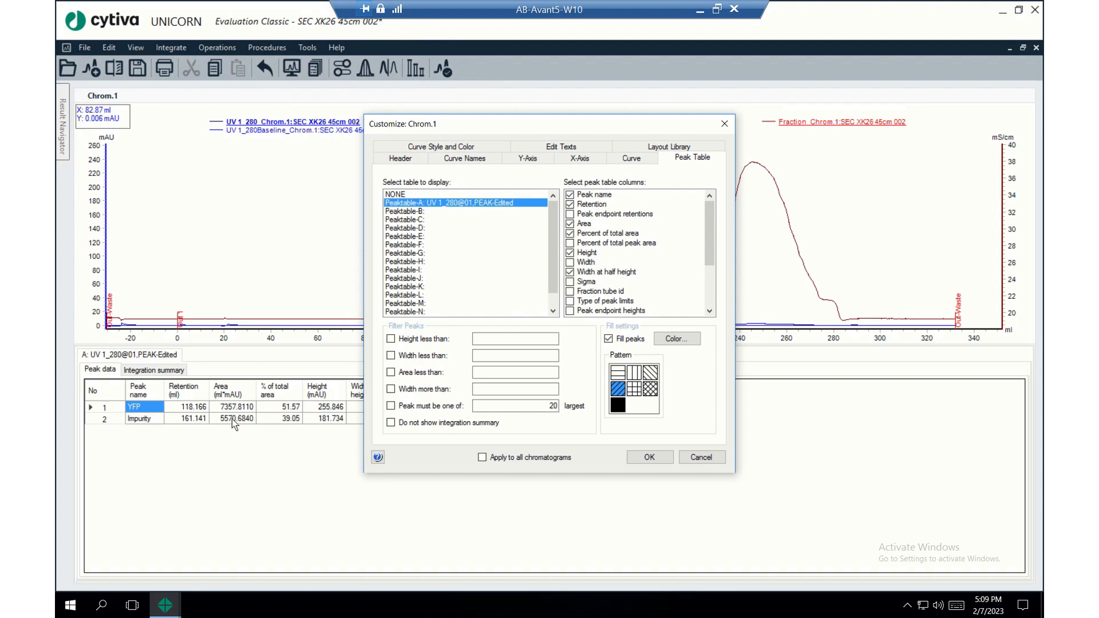
click(650, 458)
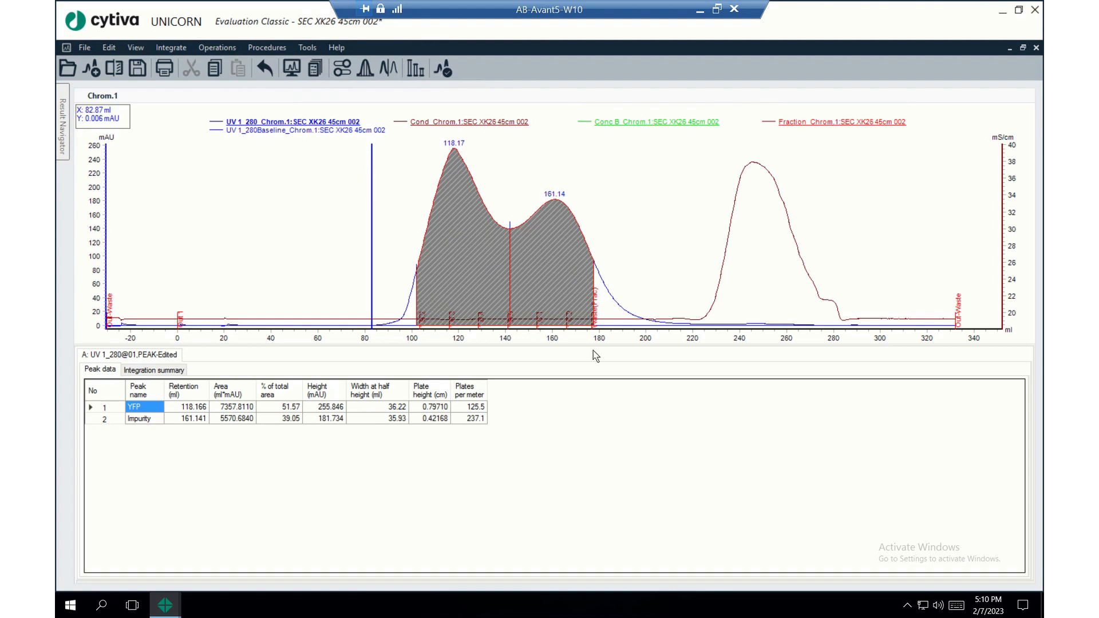
Step: Turn off the peak fill for the edited peak table in Chrom.1
right_click(582, 411)
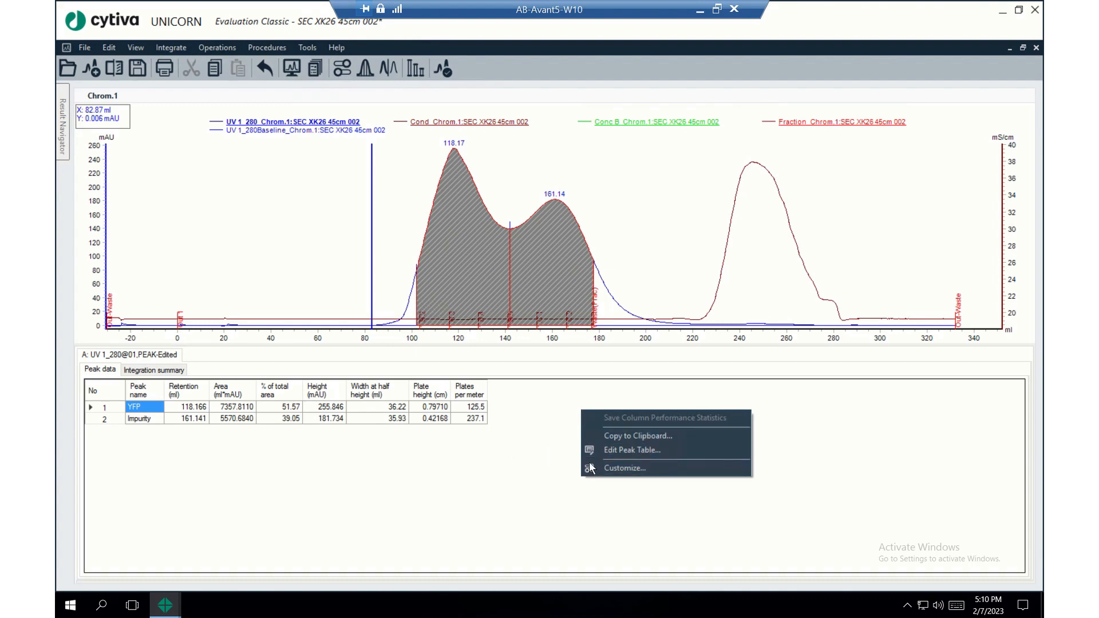
click(630, 468)
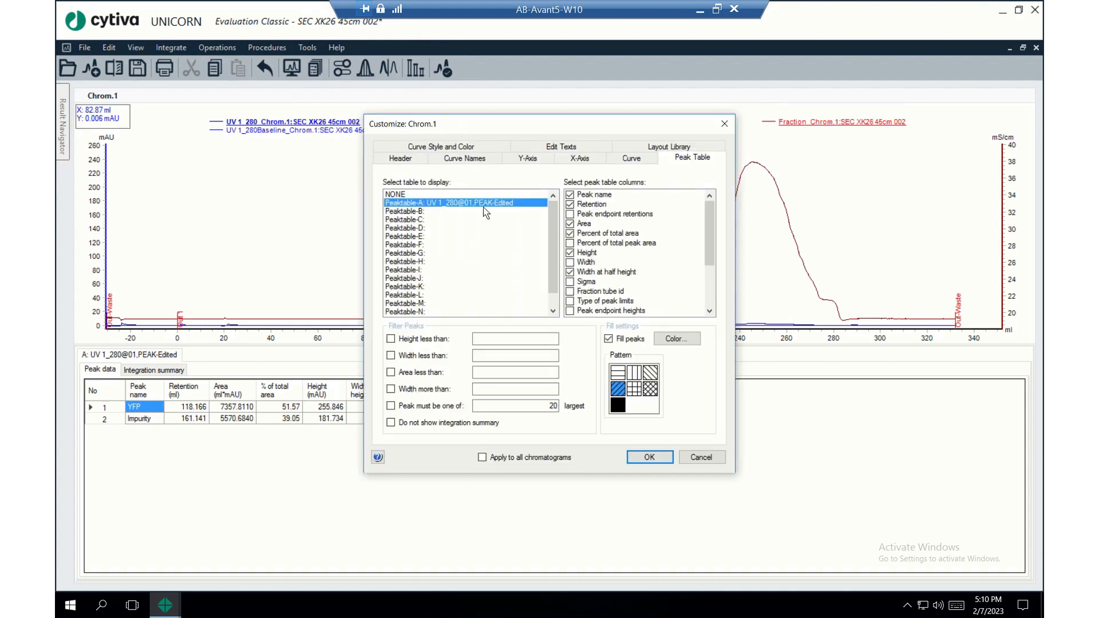
click(609, 339)
click(649, 458)
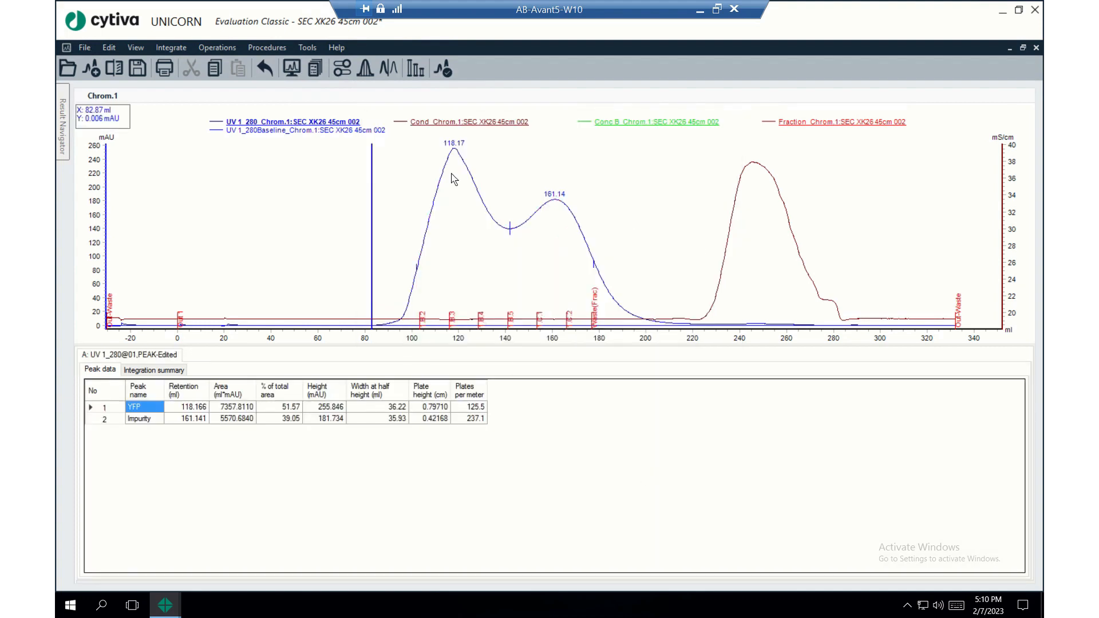
Step: Hide the chromatogram's vertical marker and paste a screenshot of the UNICORN window onto the blank third slide in PowerPoint
right_click(427, 188)
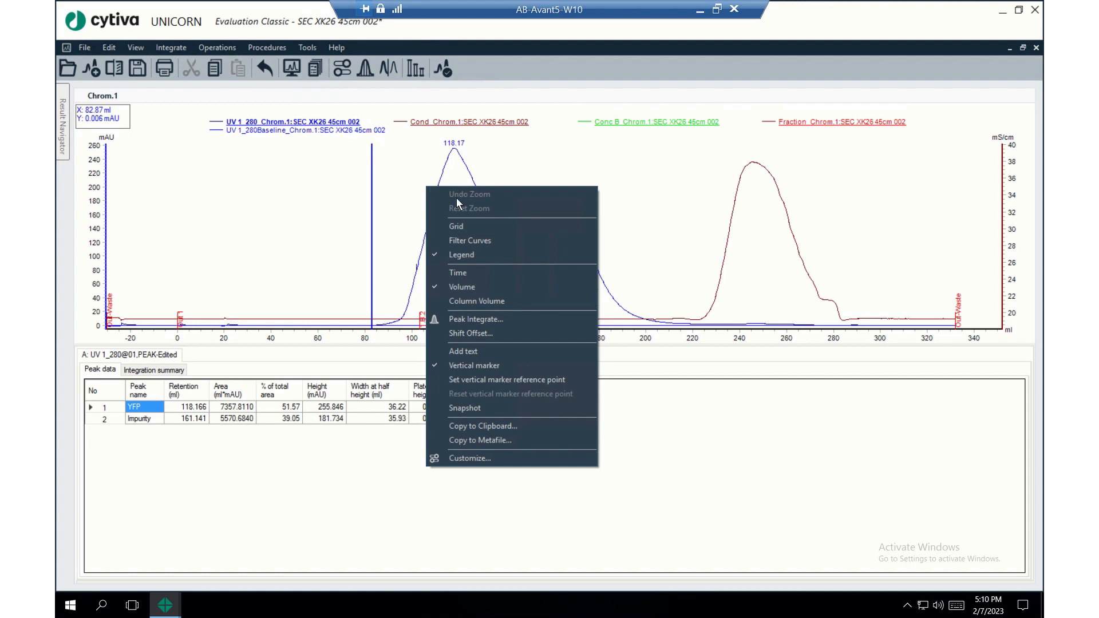
click(487, 365)
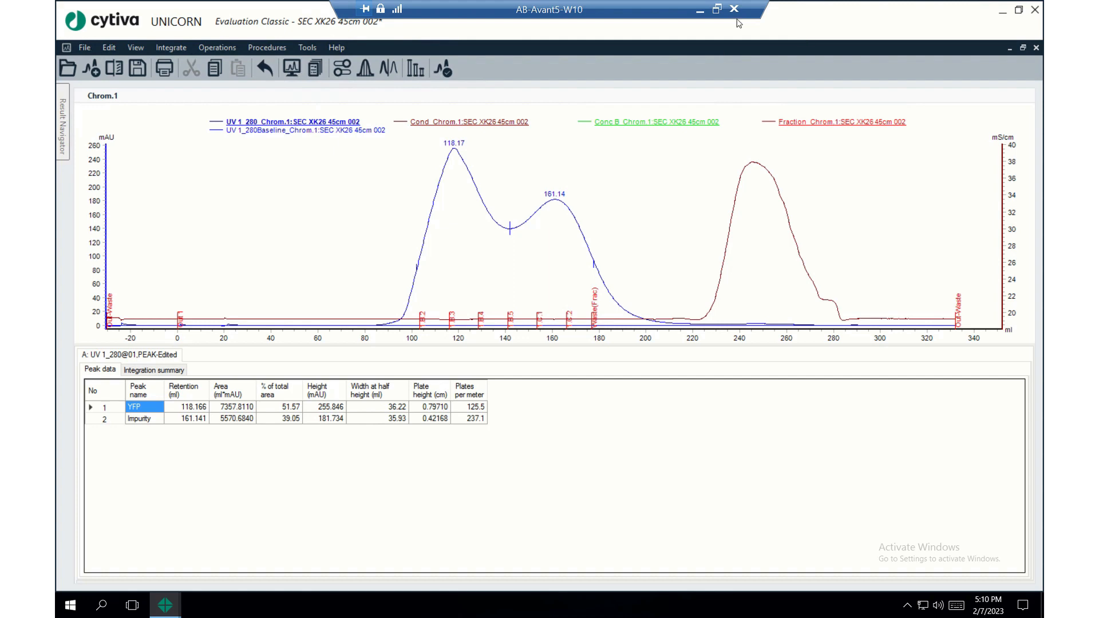
click(700, 11)
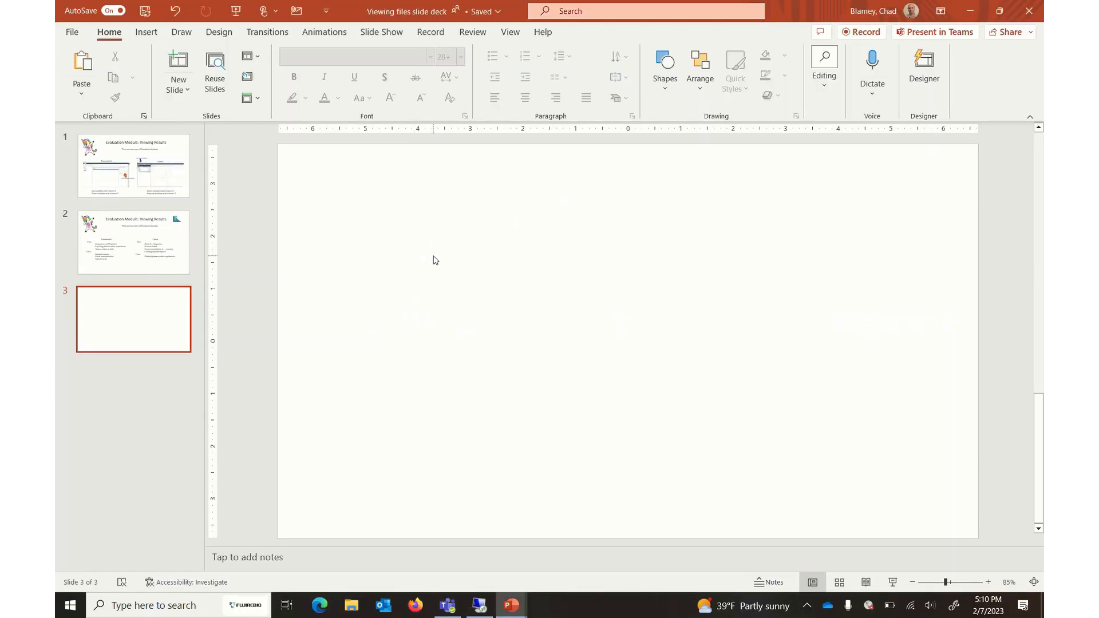
key(ctrl+v)
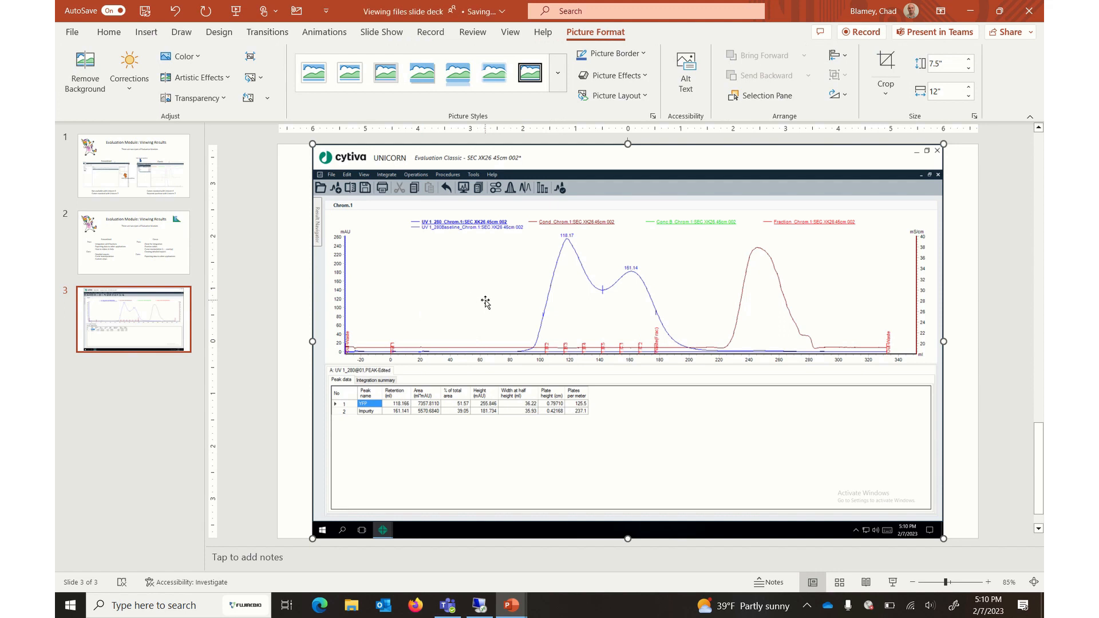
Step: Crop the pasted screenshot to the chromatogram and peak table, about 11.09 by 4.8 inches, and return to the AB-Avant5-W10 remote session
click(886, 62)
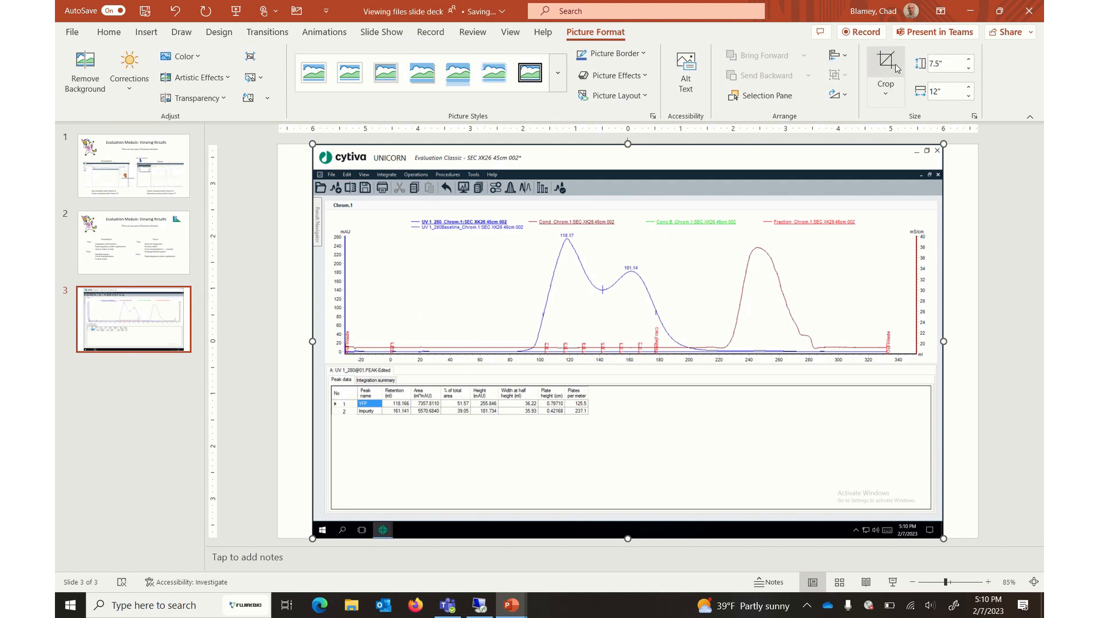
drag(318, 148, 325, 204)
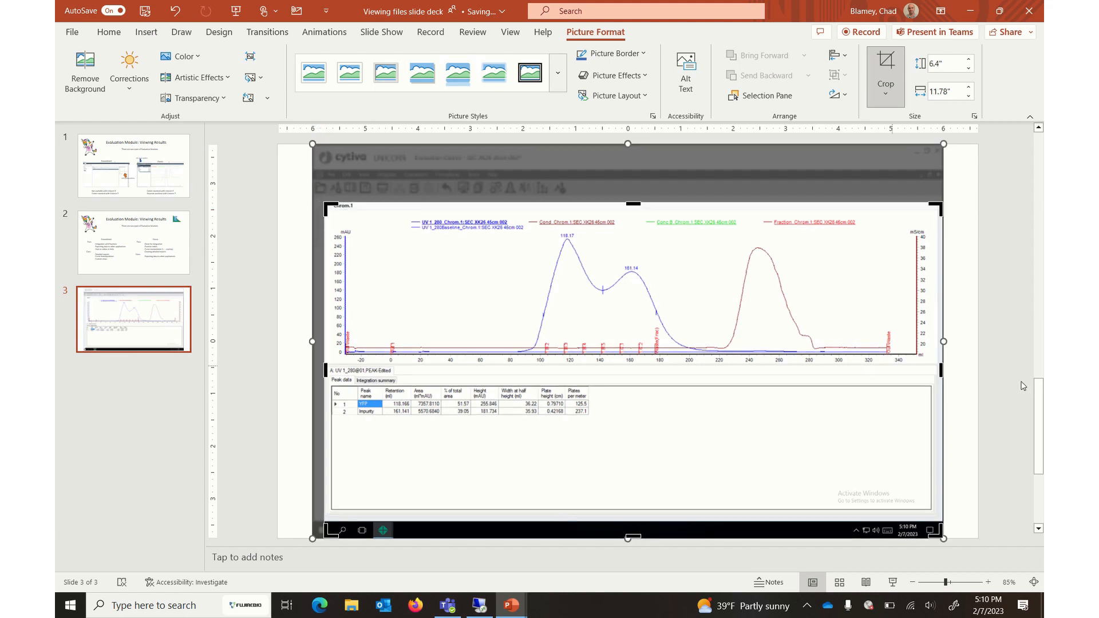
drag(938, 532, 906, 455)
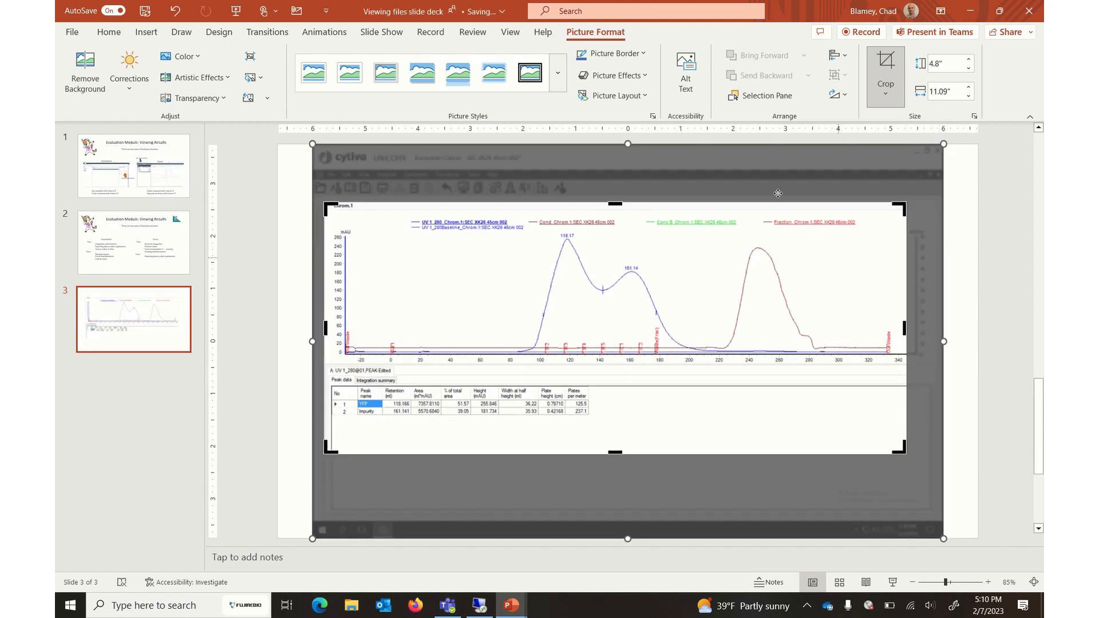
click(891, 63)
click(780, 517)
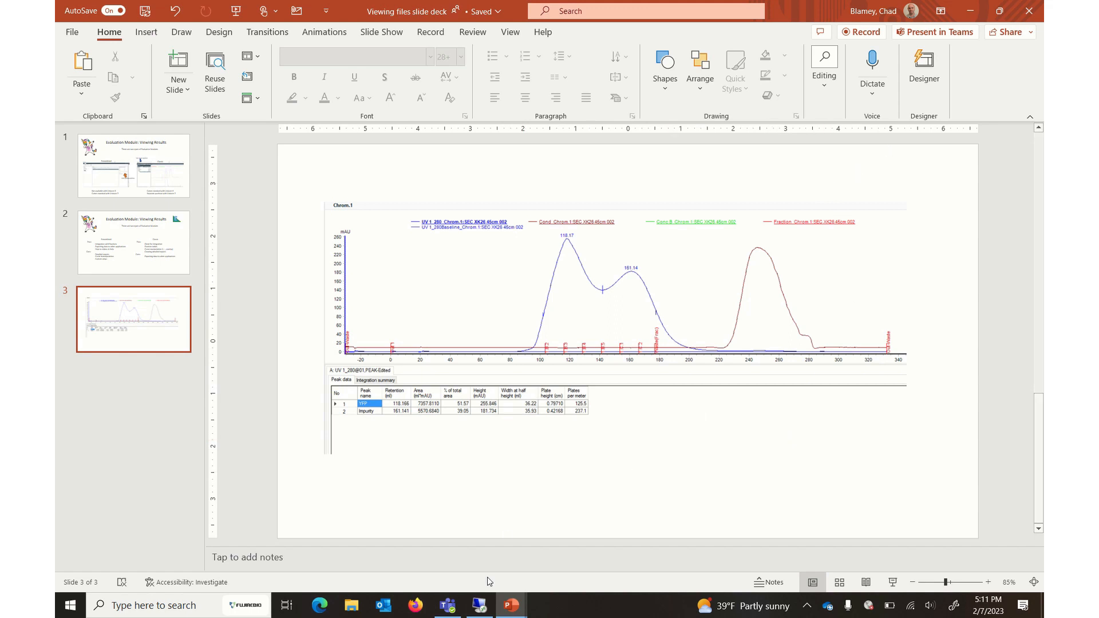
mouse_move(479, 609)
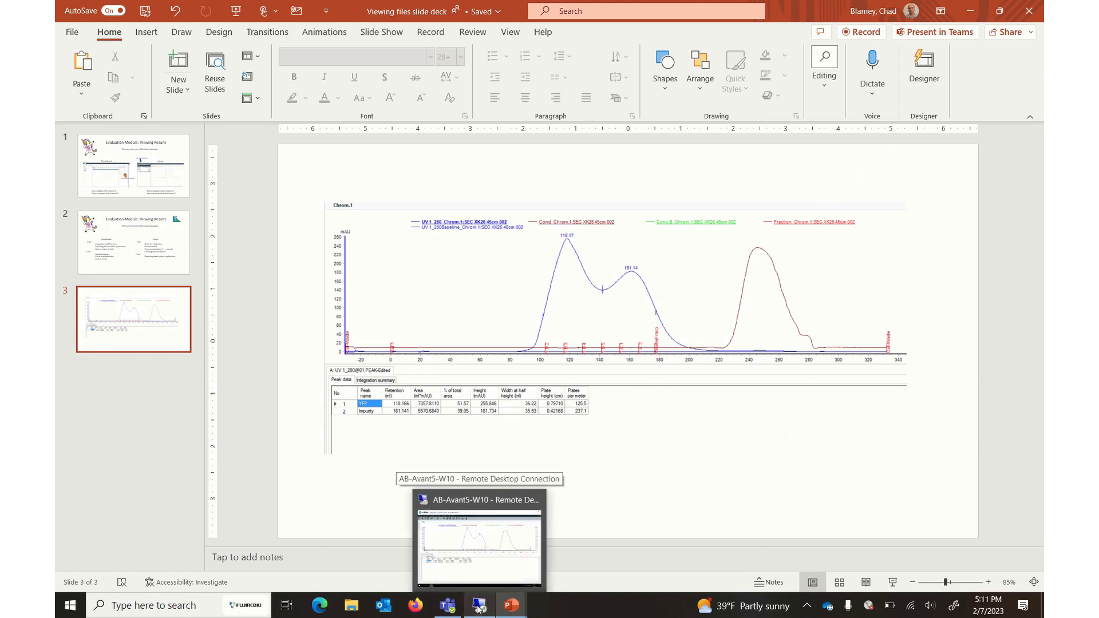
click(479, 609)
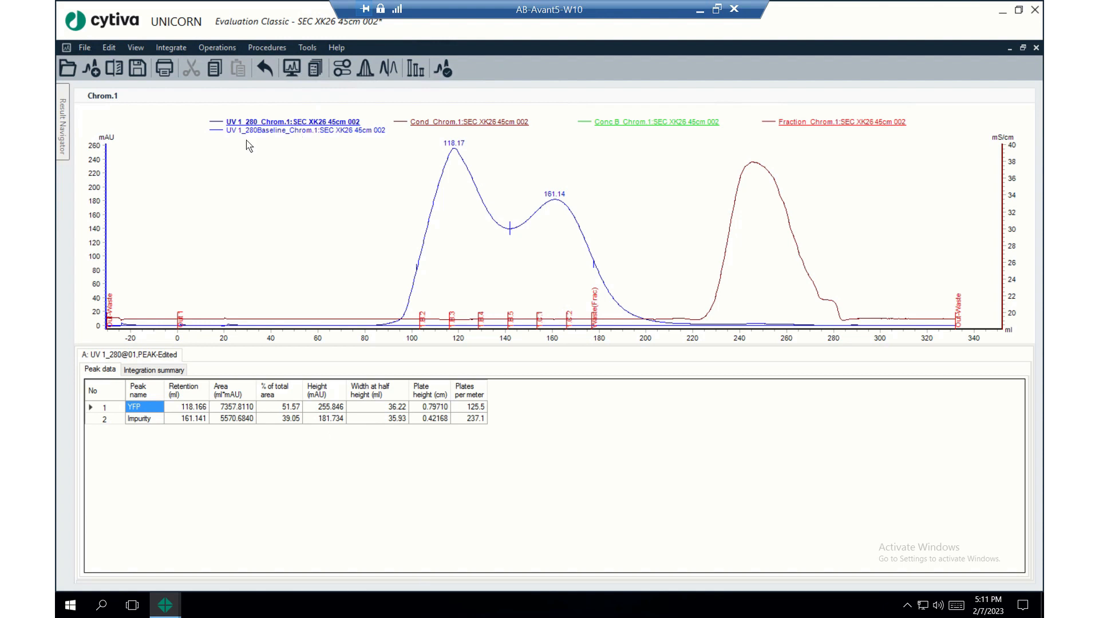
Step: Copy the Chrom.1 curve window to the clipboard as an enhanced meta file and switch to PowerPoint
right_click(194, 178)
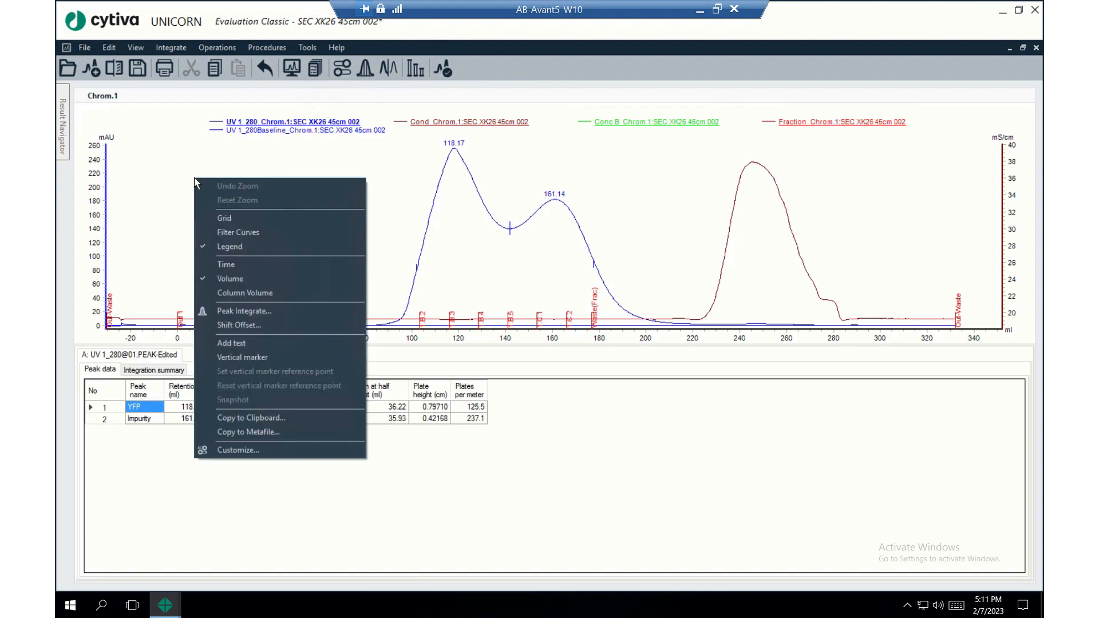
click(296, 416)
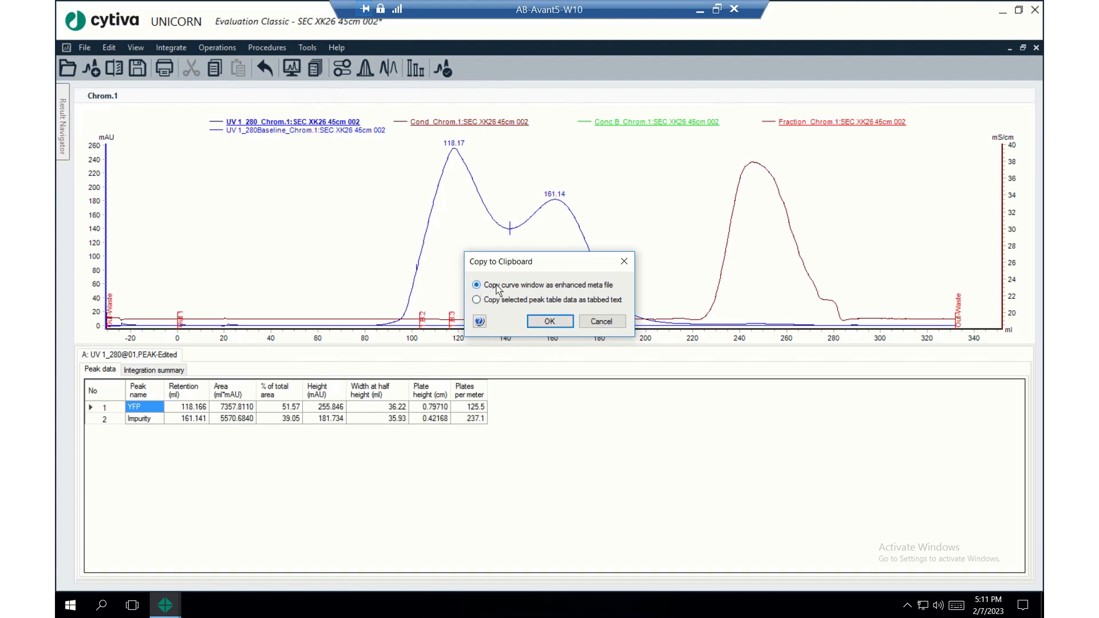
click(550, 322)
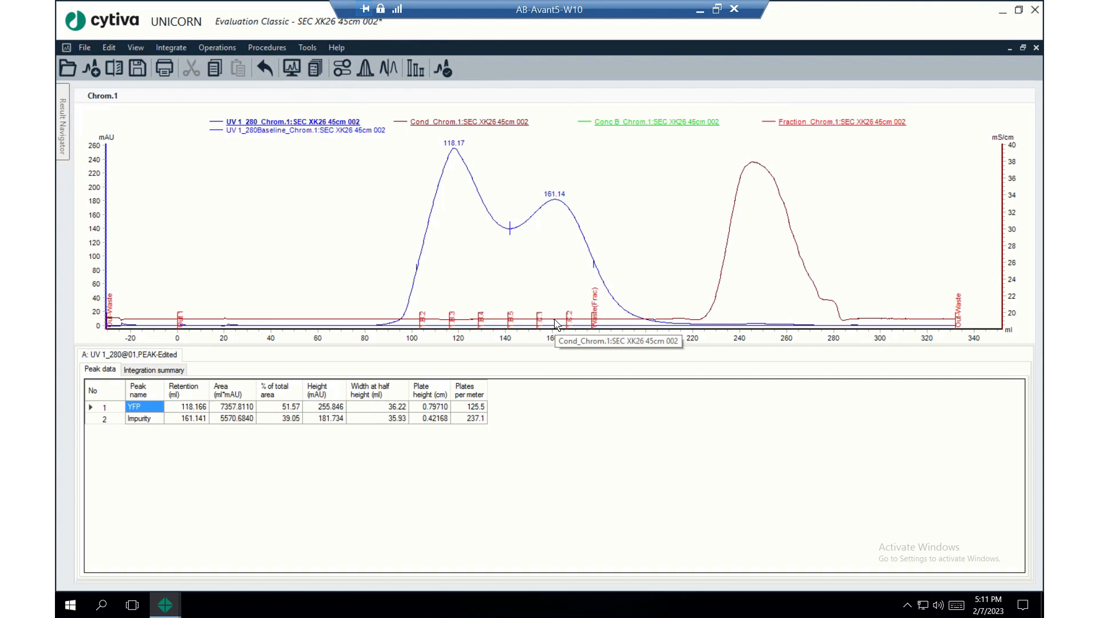
click(700, 9)
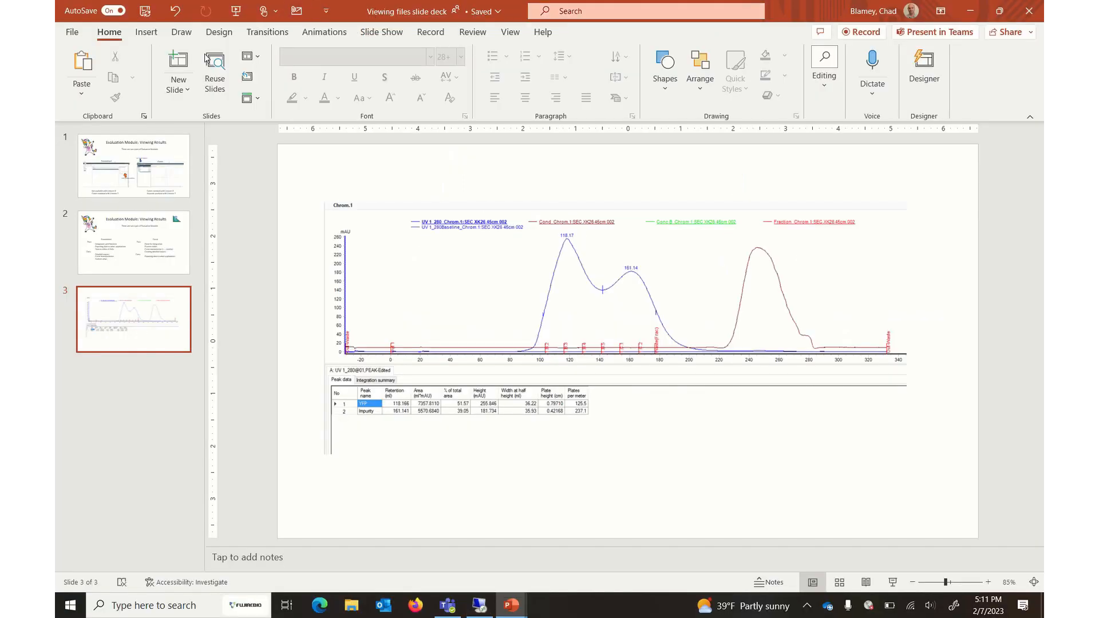
Step: Add a new slide after slide 3 and delete its empty title and text placeholders
click(178, 64)
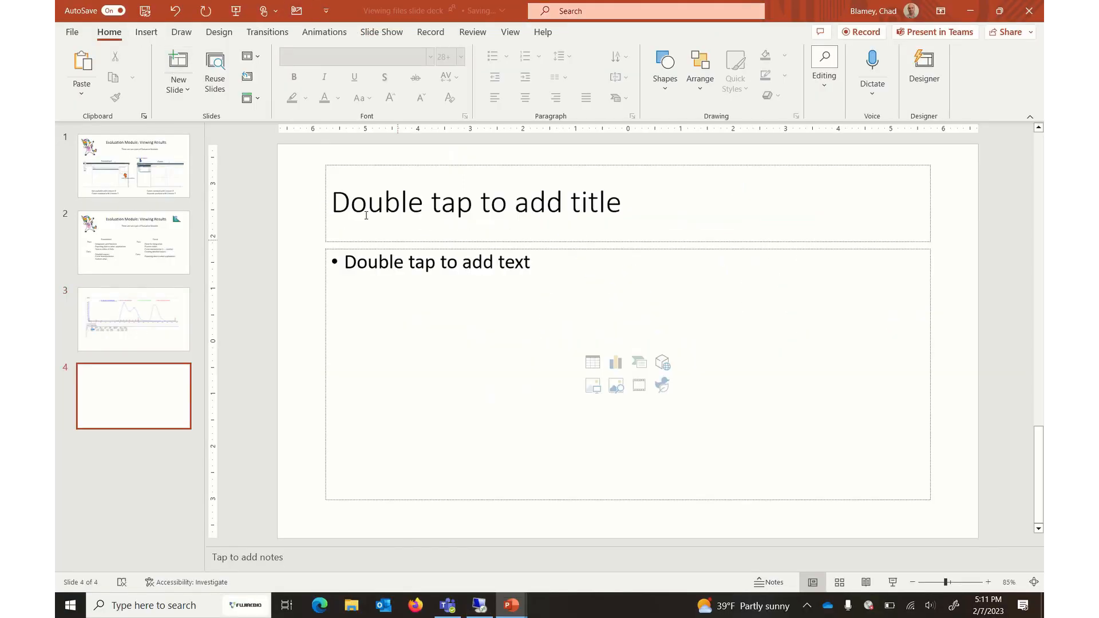
drag(887, 516, 949, 501)
key(Delete)
Step: Paste the copied chromatogram onto the blank fourth slide and dismiss the Designer layout suggestions
key(ctrl+v)
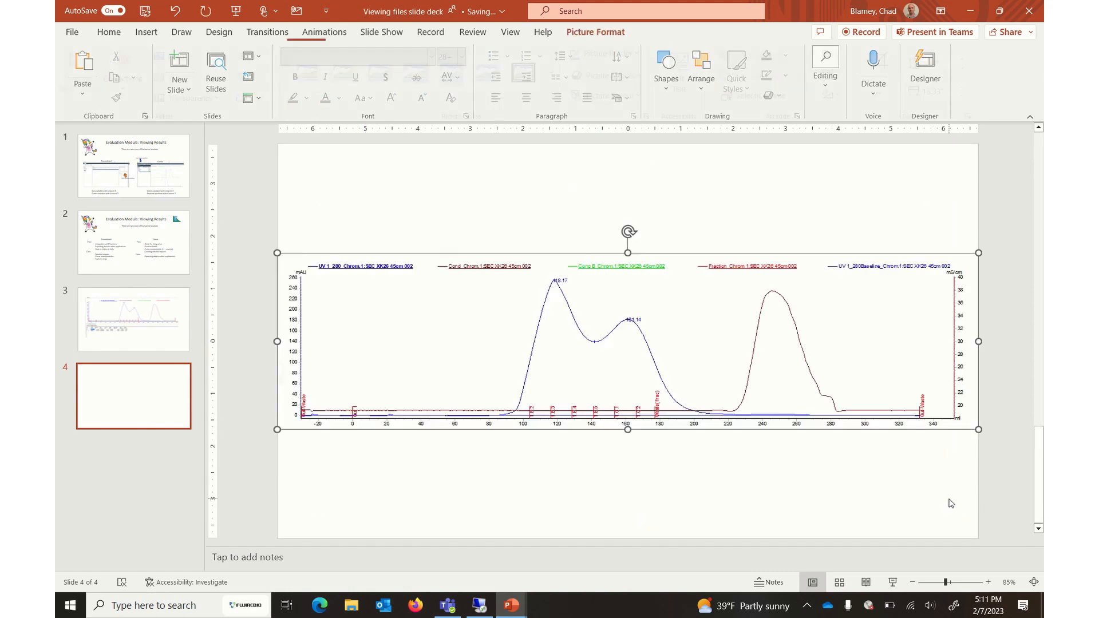
click(675, 178)
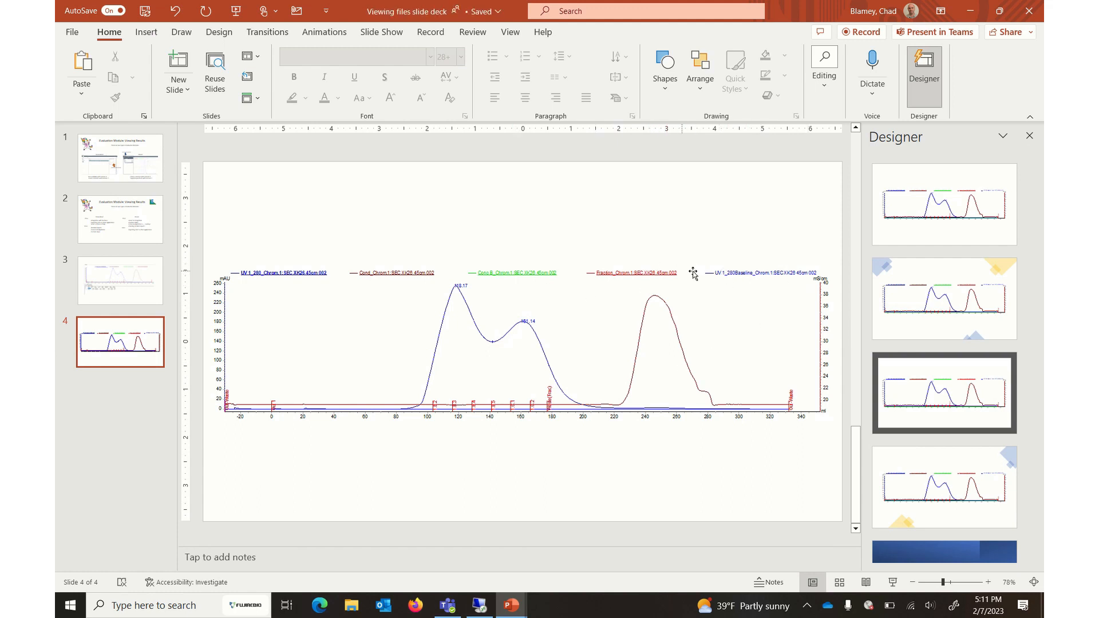
click(1030, 136)
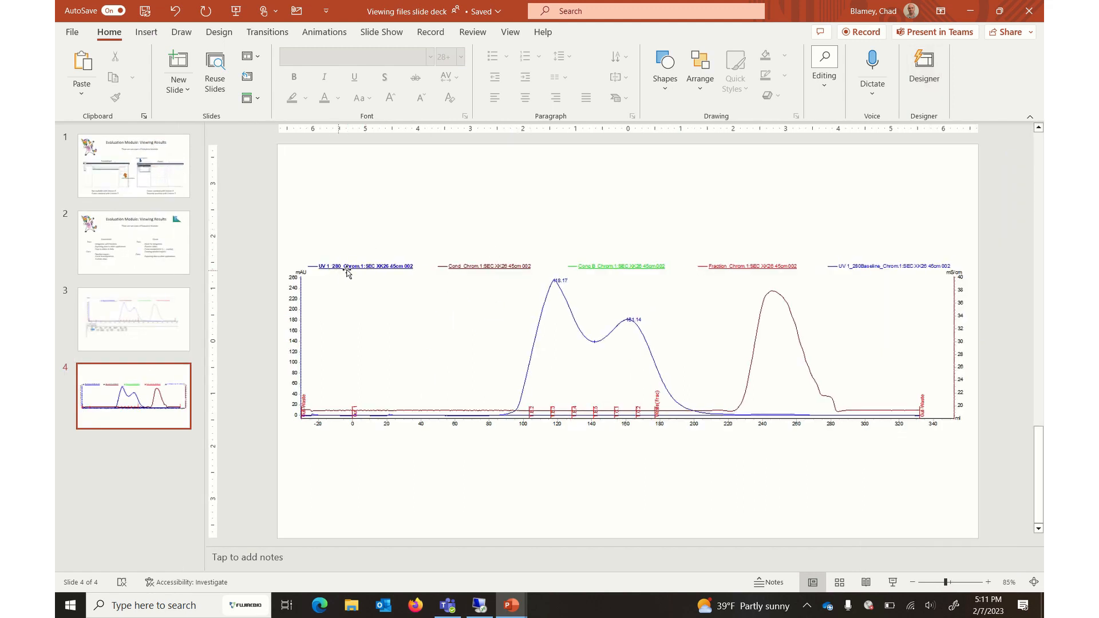